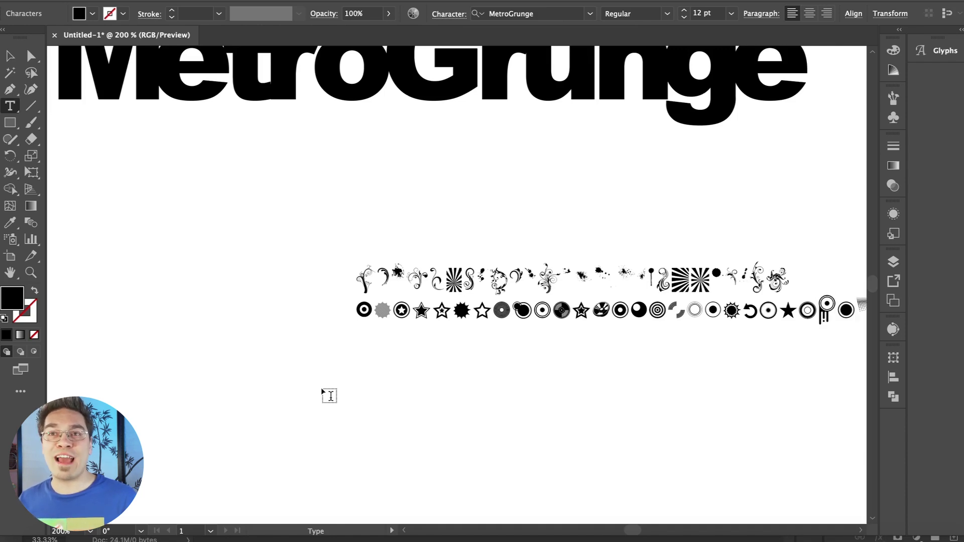
Enlarge the block of MetroGrunge ornament characters to about 77 pt and place it below the heading.
{"action": "scroll", "coordinate": [447, 291], "scroll_direction": "right", "scroll_amount": 6}
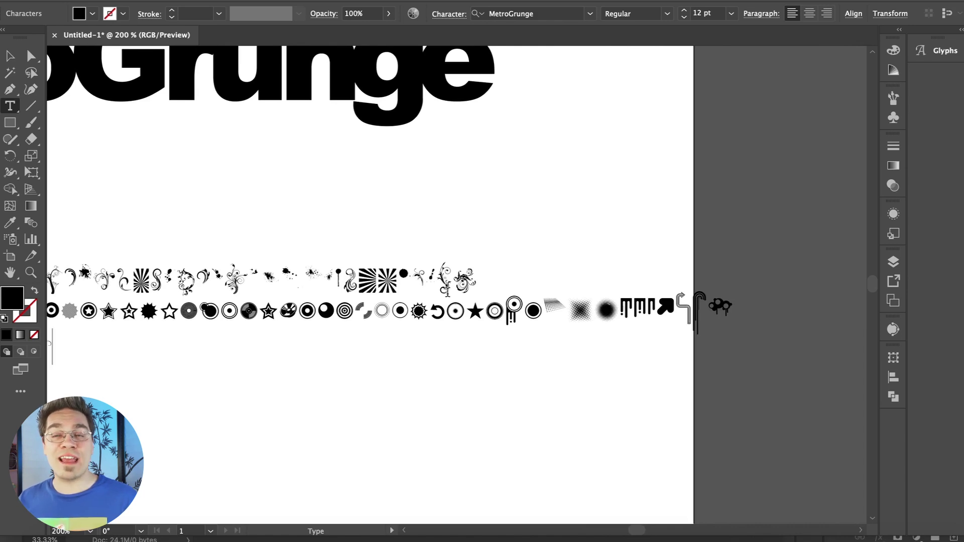
{"action": "scroll", "coordinate": [448, 292], "scroll_direction": "left", "scroll_amount": 2}
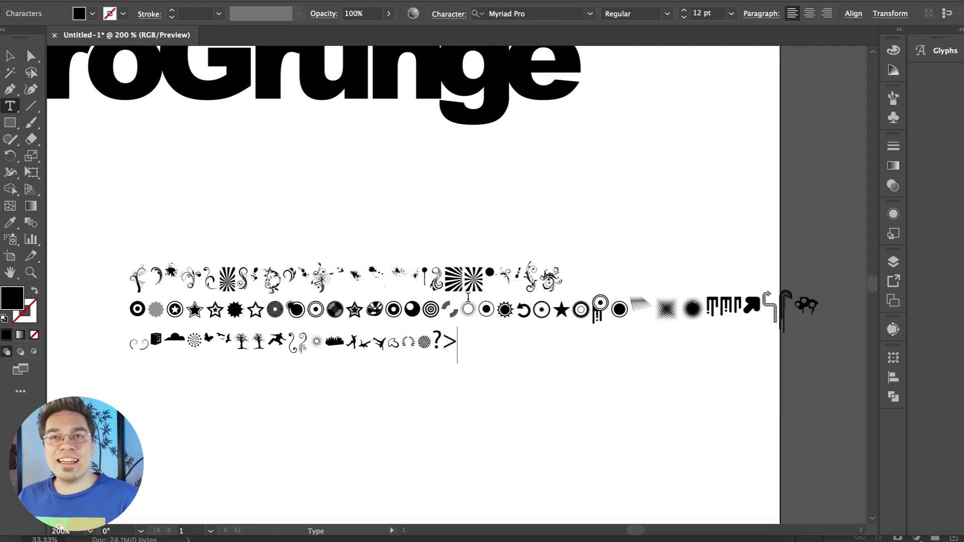
{"action": "left_click", "coordinate": [8, 51]}
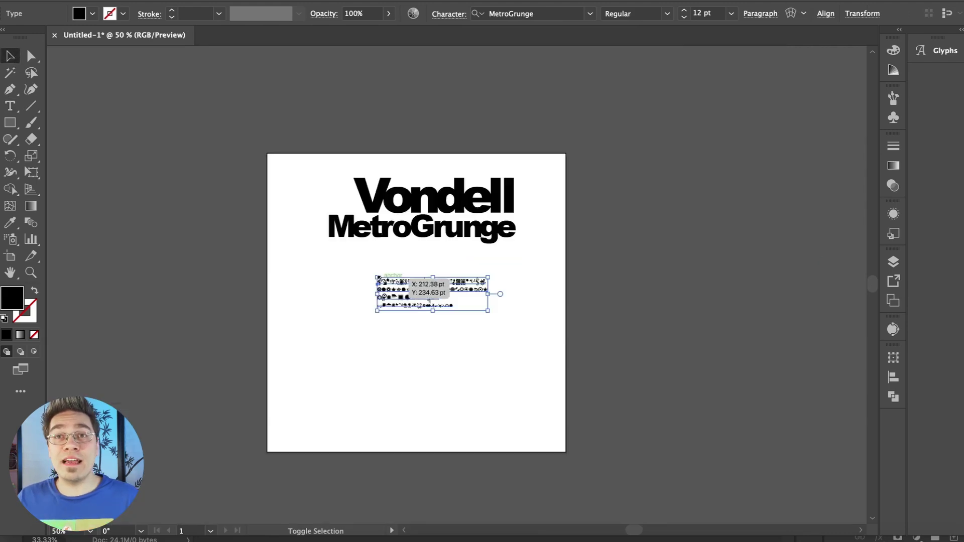
{"action": "left_click_drag", "start_coordinate": [377, 278], "coordinate": [85, 142]}
{"action": "left_click_drag", "start_coordinate": [214, 262], "coordinate": [217, 365]}
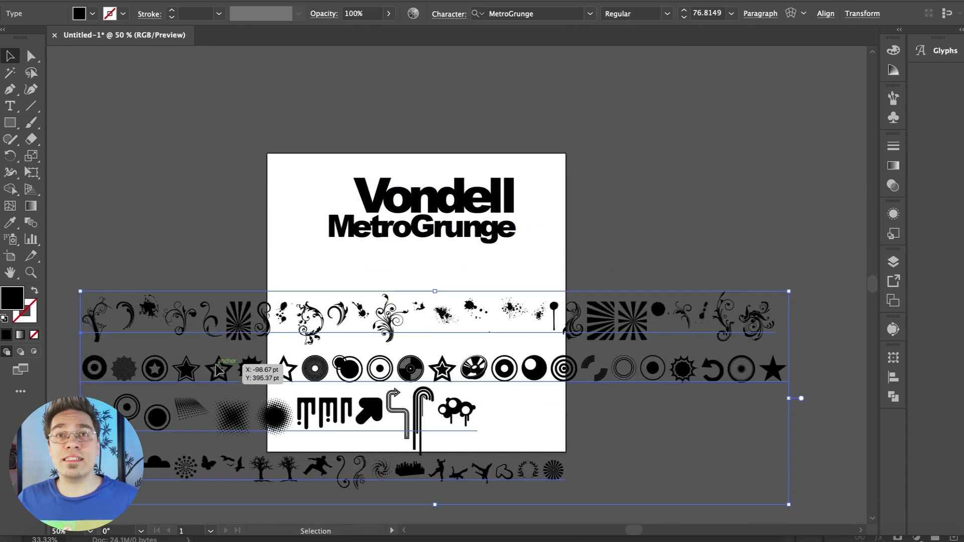
Convert the enlarged ornament text to outlines and deselect it.
{"action": "left_click", "coordinate": [167, 0]}
{"action": "mouse_move", "coordinate": [203, 0]}
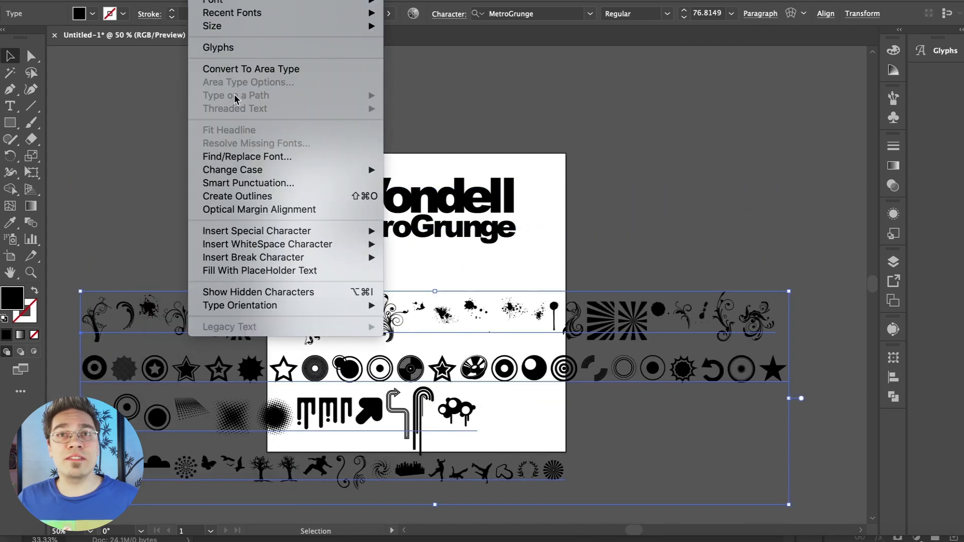
{"action": "left_click", "coordinate": [237, 196]}
{"action": "left_click", "coordinate": [611, 216]}
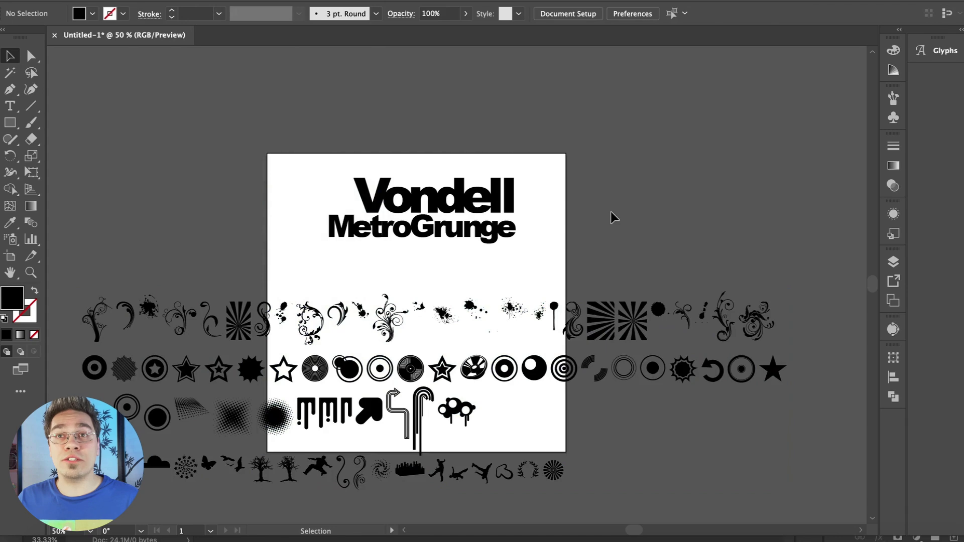
Scale the outlined ornament group down to roughly half its width and place it beneath the heading on the artboard.
{"action": "key", "text": "super+minus"}
{"action": "left_click", "coordinate": [325, 373]}
{"action": "left_click_drag", "start_coordinate": [276, 326], "coordinate": [441, 319]}
{"action": "left_click_drag", "start_coordinate": [435, 279], "coordinate": [599, 311]}
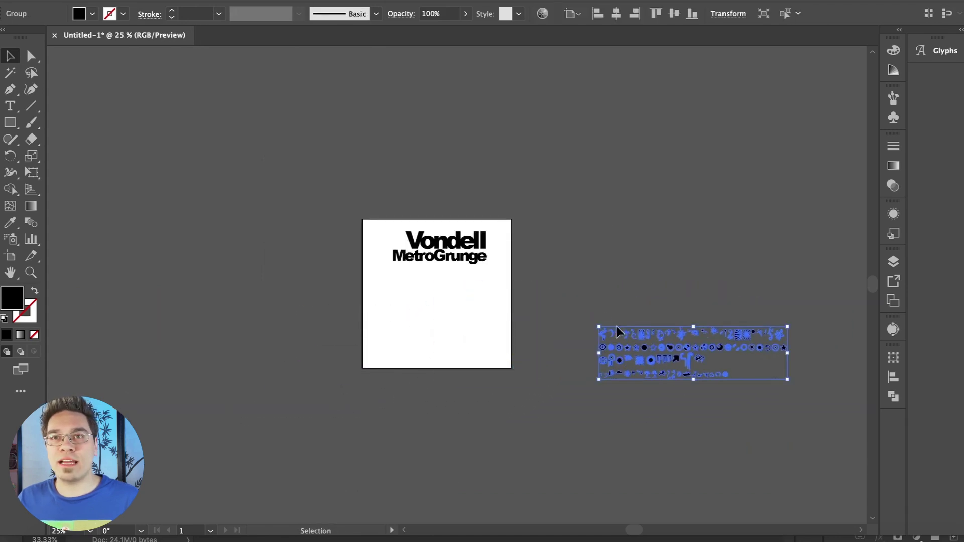
{"action": "left_click_drag", "start_coordinate": [648, 348], "coordinate": [435, 313]}
Ungroup the outlined ornaments into individual shapes.
{"action": "left_click", "coordinate": [166, 0]}
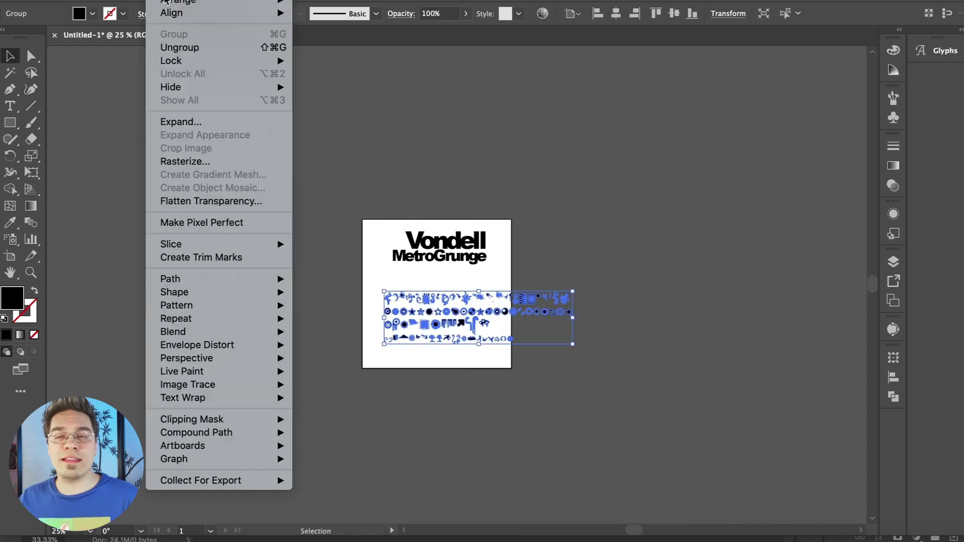
{"action": "left_click", "coordinate": [168, 0]}
{"action": "left_click", "coordinate": [168, 0]}
{"action": "left_click", "coordinate": [180, 47]}
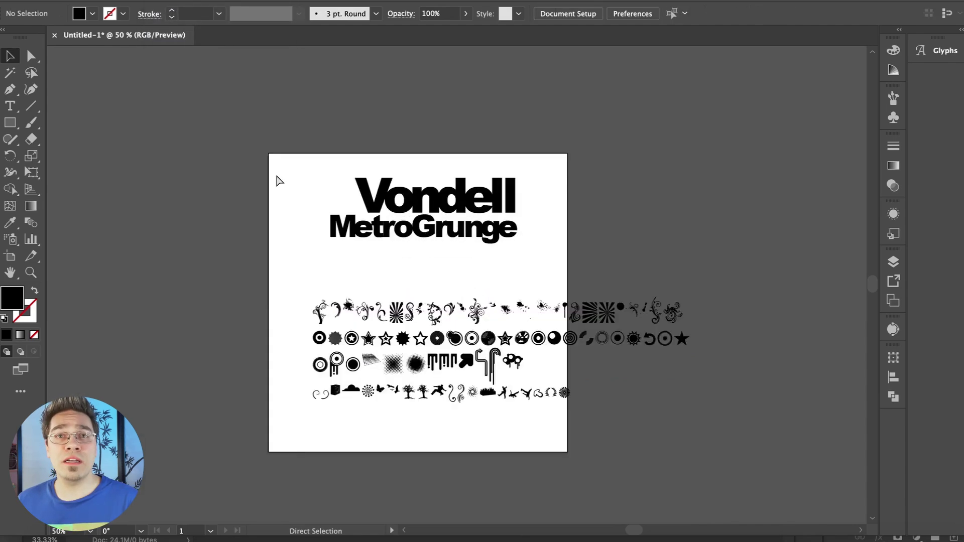
Move the first three ornaments of the upper row into the empty space between the row and the heading.
{"action": "key", "text": "ctrl+="}
{"action": "left_click", "coordinate": [276, 328]}
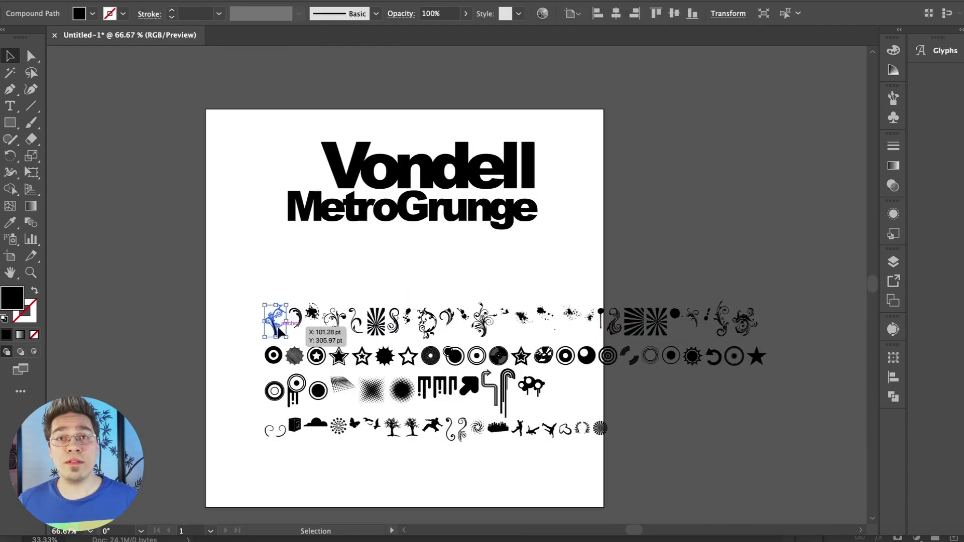
{"action": "left_click_drag", "start_coordinate": [280, 332], "coordinate": [252, 281]}
{"action": "left_click_drag", "start_coordinate": [312, 316], "coordinate": [307, 274]}
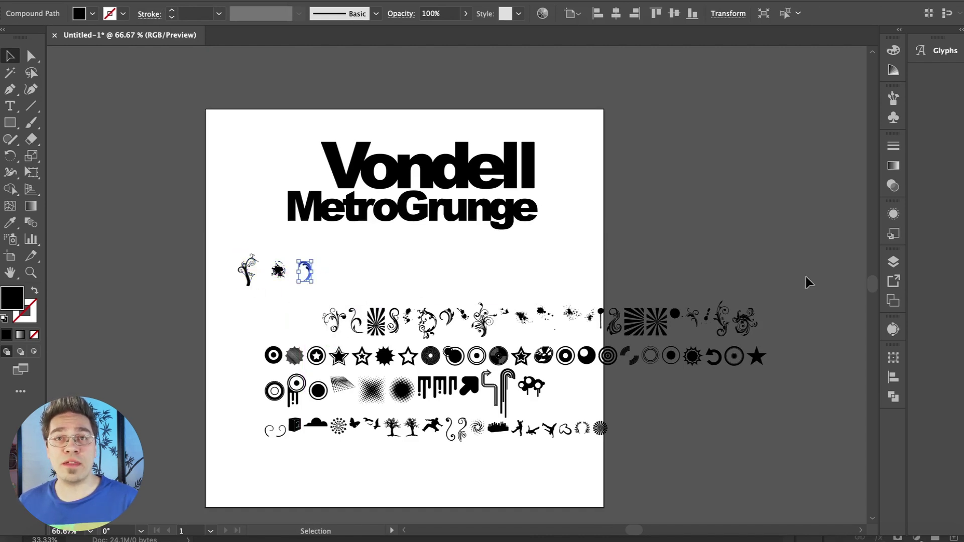
{"action": "left_click", "coordinate": [795, 263]}
Shrink the two-line heading text and move it off the artboard beyond its upper right corner.
{"action": "left_click", "coordinate": [424, 176]}
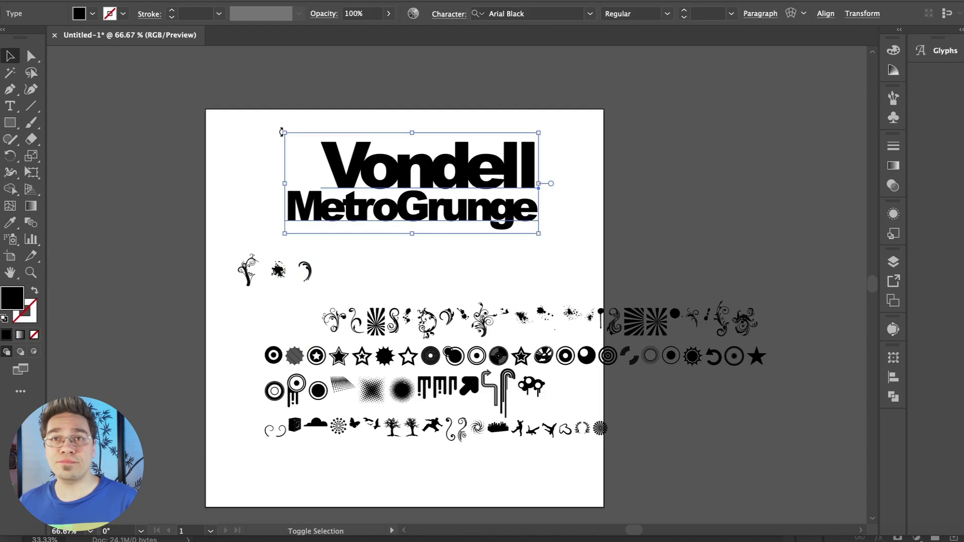
{"action": "left_click_drag", "start_coordinate": [284, 132], "coordinate": [383, 158]}
{"action": "left_click_drag", "start_coordinate": [404, 189], "coordinate": [701, 90]}
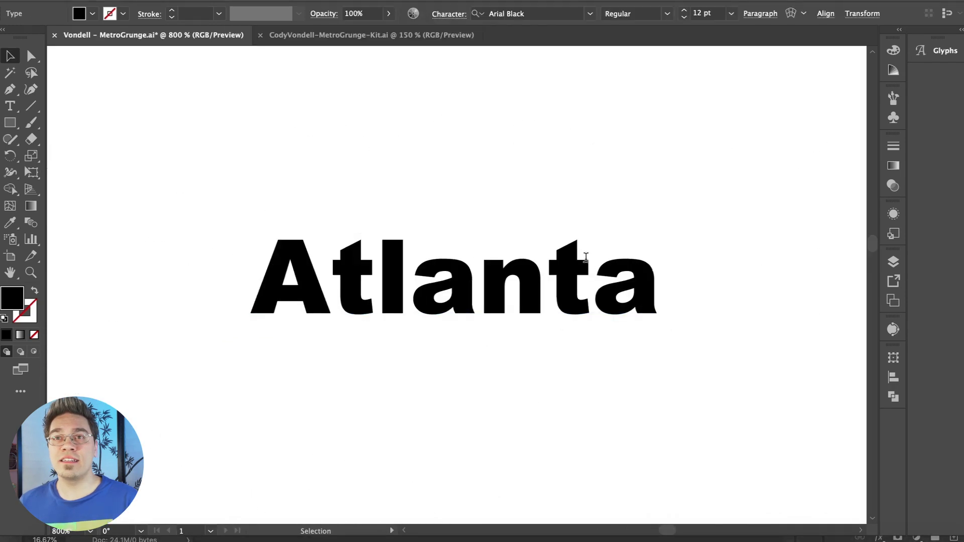
Tighten the kerning between all letters of the "Atlanta" text so that neighbouring letters touch or overlap.
{"action": "key", "text": "alt+Left"}
{"action": "key", "text": "alt+Left"}
{"action": "key", "text": "alt+Left"}
{"action": "key", "text": "alt+Left"}
{"action": "key", "text": "alt+Left"}
{"action": "key", "text": "alt+Left"}
{"action": "key", "text": "alt+Left"}
{"action": "key", "text": "alt+Left"}
{"action": "key", "text": "alt+Left"}
{"action": "key", "text": "alt+Left"}
{"action": "key", "text": "Left"}
{"action": "key", "text": "alt+Left"}
{"action": "key", "text": "alt+Left"}
{"action": "key", "text": "alt+Left"}
{"action": "key", "text": "alt+Left"}
{"action": "key", "text": "Left"}
{"action": "key", "text": "alt+Left"}
{"action": "key", "text": "alt+Left"}
{"action": "key", "text": "alt+Left"}
{"action": "key", "text": "alt+Left"}
{"action": "key", "text": "alt+Left"}
{"action": "key", "text": "Left"}
{"action": "key", "text": "alt+Left"}
{"action": "key", "text": "alt+Left"}
{"action": "key", "text": "alt+Left"}
{"action": "key", "text": "alt+Left"}
{"action": "key", "text": "alt+Left"}
{"action": "key", "text": "Left"}
{"action": "key", "text": "alt+Left"}
{"action": "key", "text": "alt+Left"}
{"action": "key", "text": "alt+Left"}
{"action": "key", "text": "alt+Left"}
{"action": "key", "text": "alt+Left"}
{"action": "key", "text": "alt+Left"}
{"action": "key", "text": "alt+Left"}
{"action": "key", "text": "alt+Left"}
{"action": "key", "text": "alt+Left"}
{"action": "key", "text": "alt+Left"}
{"action": "key", "text": "alt+Left"}
{"action": "key", "text": "Right"}
{"action": "key", "text": "alt+Right"}
{"action": "key", "text": "alt+Right"}
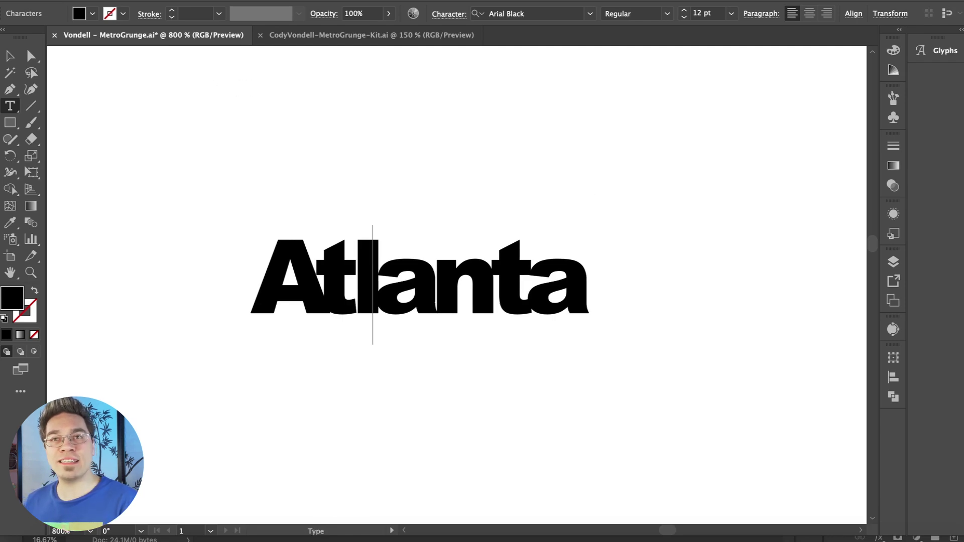
Finish editing the "Atlanta" text and enlarge it proportionally from its upper left corner.
{"action": "key", "text": "Escape"}
{"action": "left_click", "coordinate": [222, 157]}
{"action": "left_click", "coordinate": [377, 313]}
{"action": "left_click_drag", "start_coordinate": [256, 226], "coordinate": [168, 190]}
{"action": "left_click", "coordinate": [216, 172]}
{"action": "key", "text": "super+minus"}
{"action": "key", "text": "super+minus"}
{"action": "key", "text": "super+minus"}
{"action": "key", "text": "super+minus"}
{"action": "left_click", "coordinate": [413, 301]}
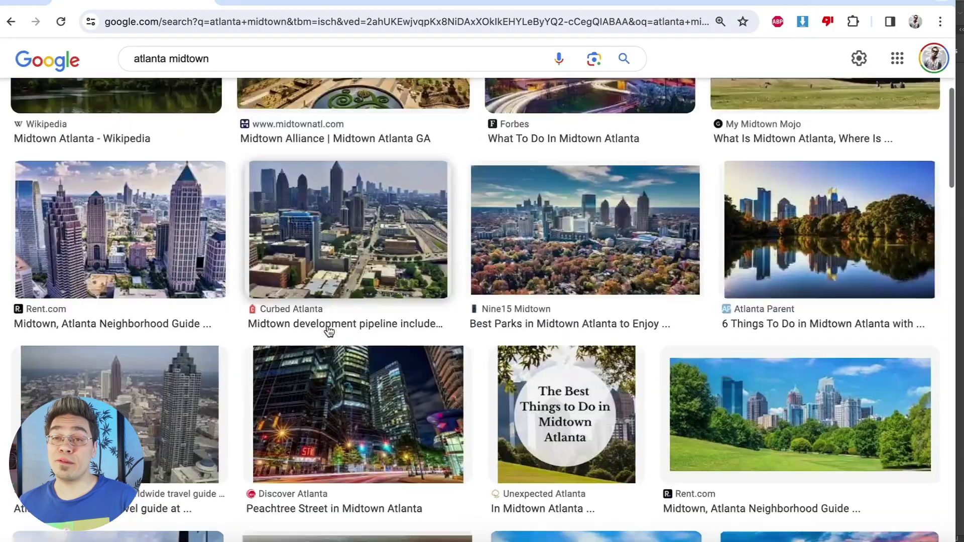
Browse the "atlanta midtown" image results, compare building photos, and copy the Hampton Inn & Suites Atlanta Midtown image.
{"action": "scroll", "coordinate": [329, 332], "scroll_direction": "down", "scroll_amount": 6}
{"action": "scroll", "coordinate": [329, 331], "scroll_direction": "down", "scroll_amount": 18}
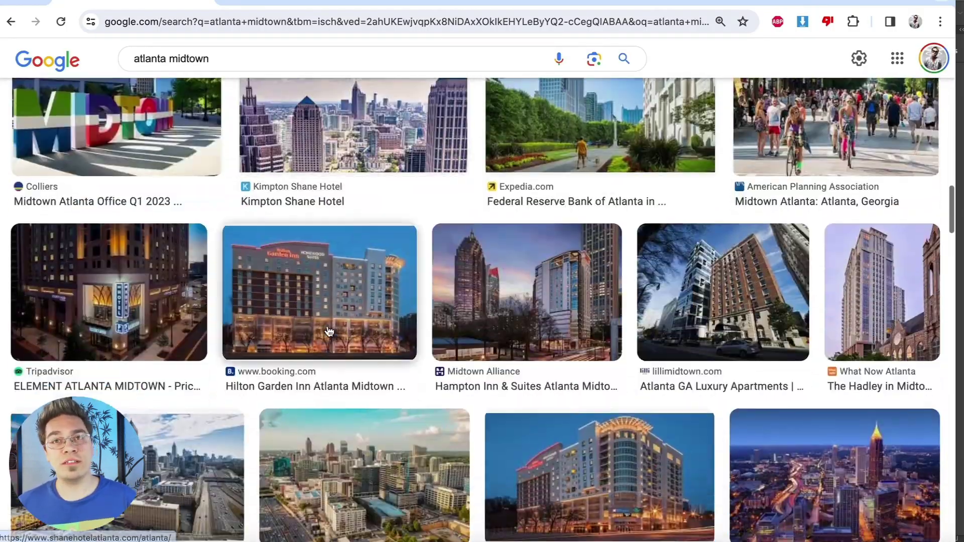
{"action": "left_click", "coordinate": [515, 329]}
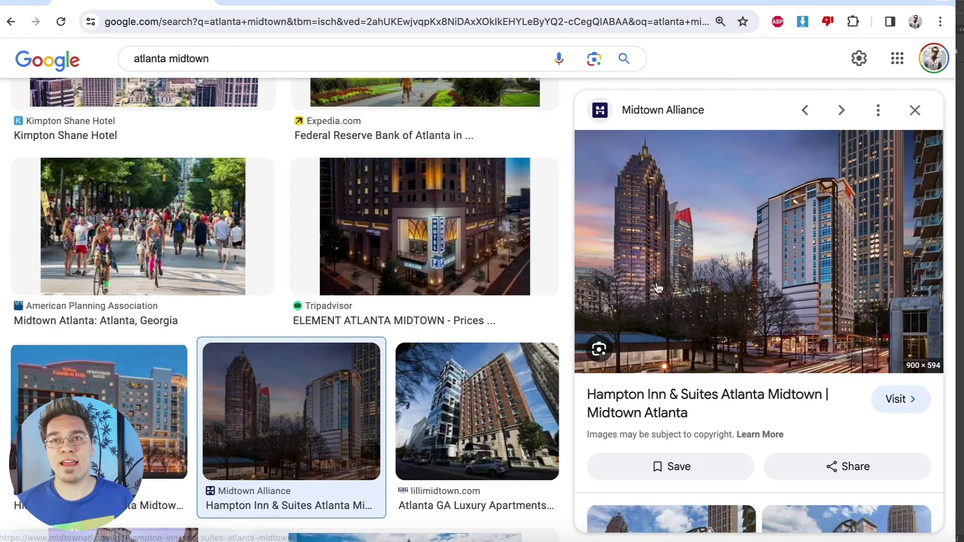
{"action": "left_click", "coordinate": [500, 426]}
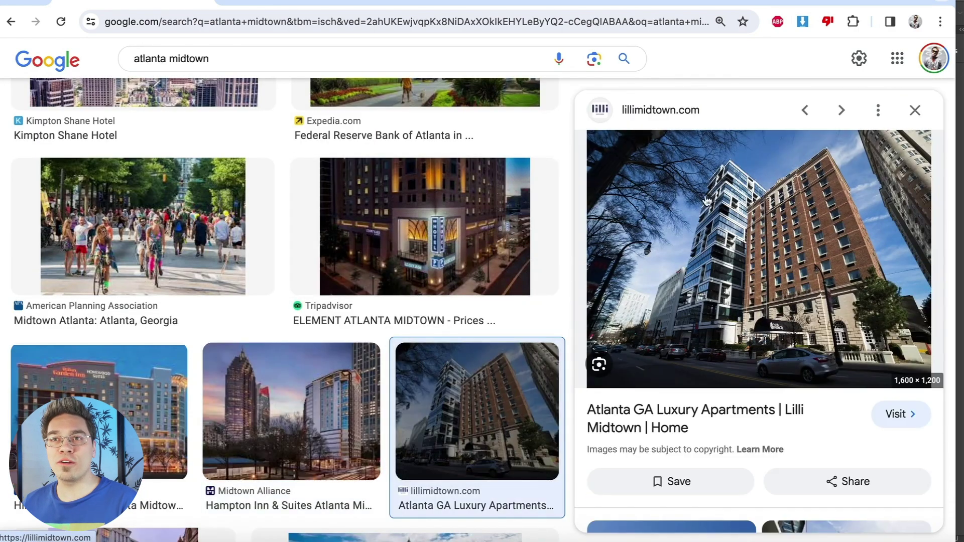
{"action": "left_click", "coordinate": [321, 413]}
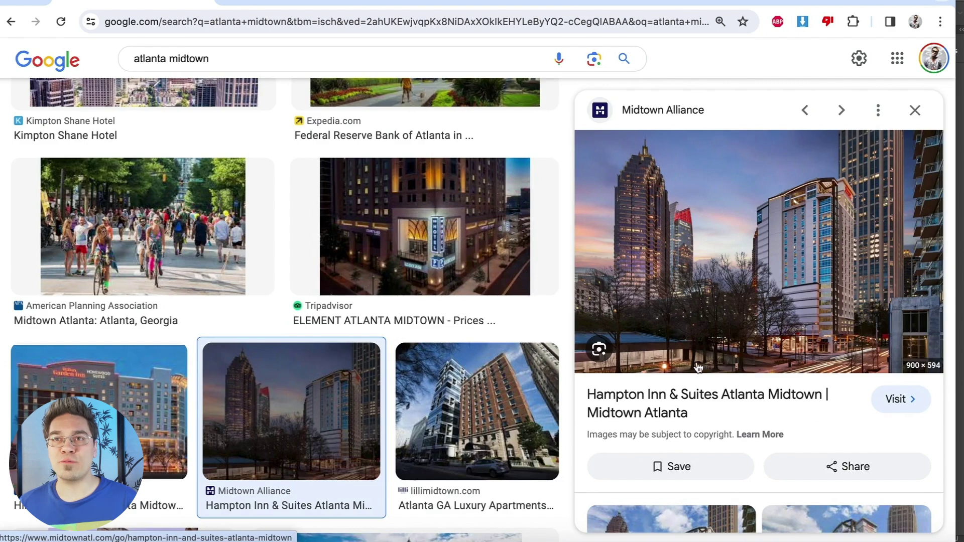
{"action": "right_click", "coordinate": [773, 249]}
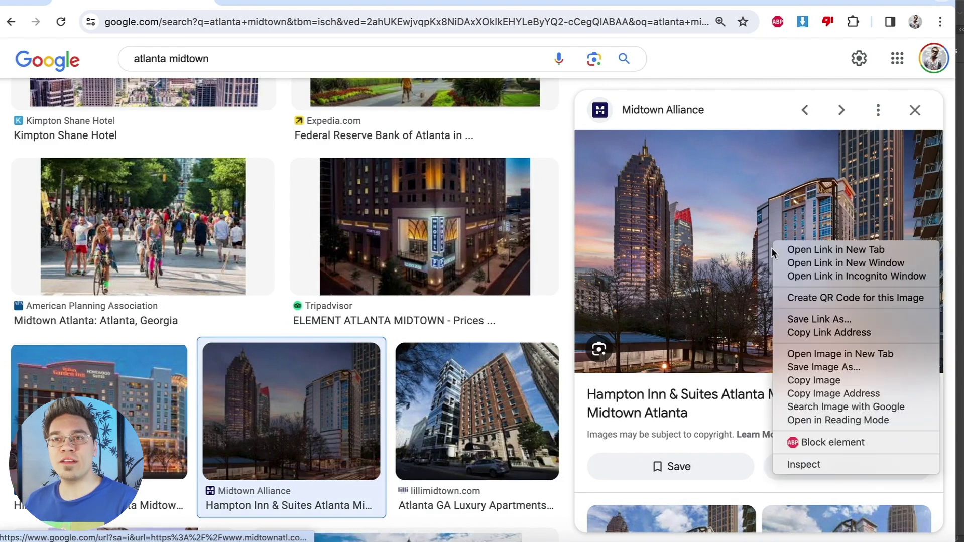
{"action": "left_click", "coordinate": [813, 376]}
Switch to Illustrator, paste the copied city photo into the document, and run Image Trace on it with the default preset.
{"action": "left_click", "coordinate": [396, 539]}
{"action": "key", "text": "super+v"}
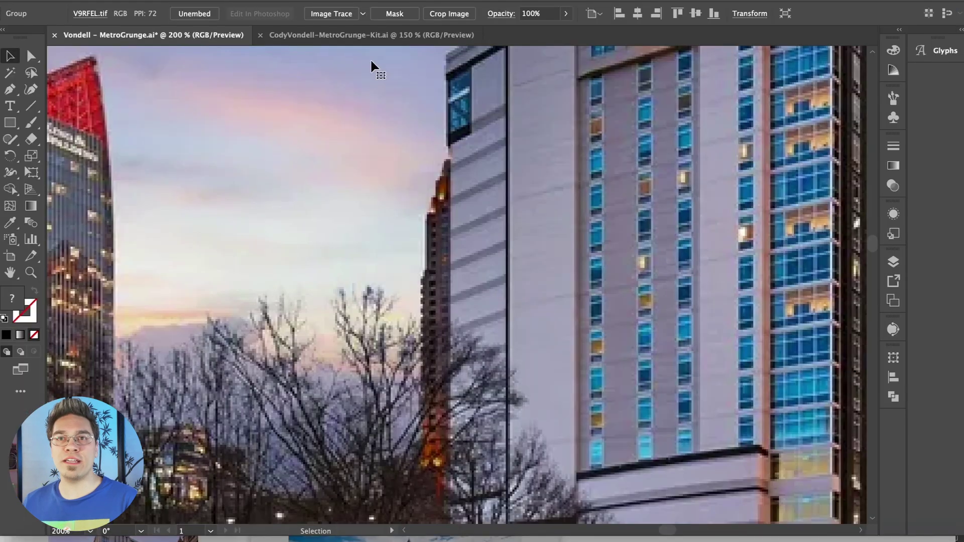
{"action": "key", "text": "super+minus"}
{"action": "key", "text": "super+minus"}
{"action": "key", "text": "super+minus"}
{"action": "key", "text": "super+minus"}
{"action": "left_click", "coordinate": [331, 13]}
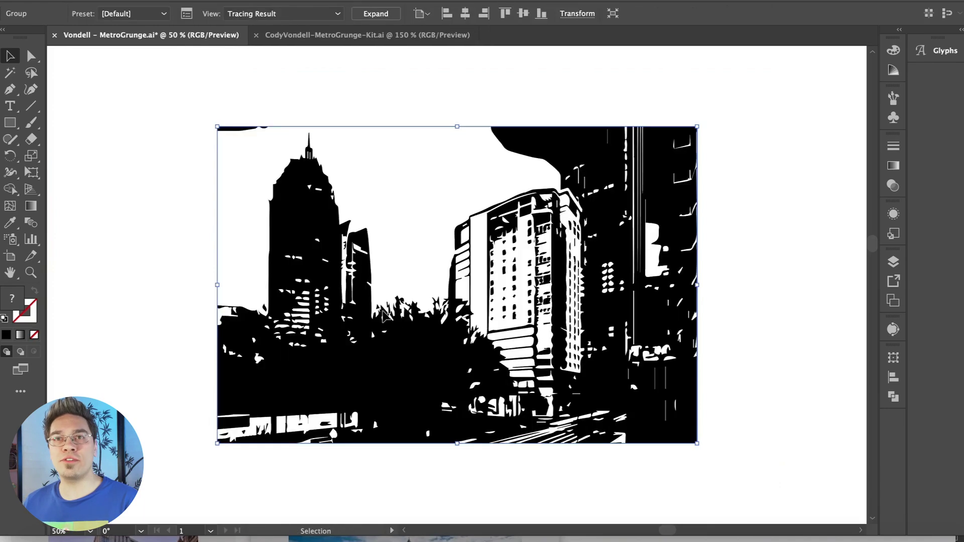
Enable Ignore White for the skyline trace, expand it into vector paths, and reposition it on the canvas.
{"action": "left_click_drag", "start_coordinate": [418, 359], "coordinate": [517, 376]}
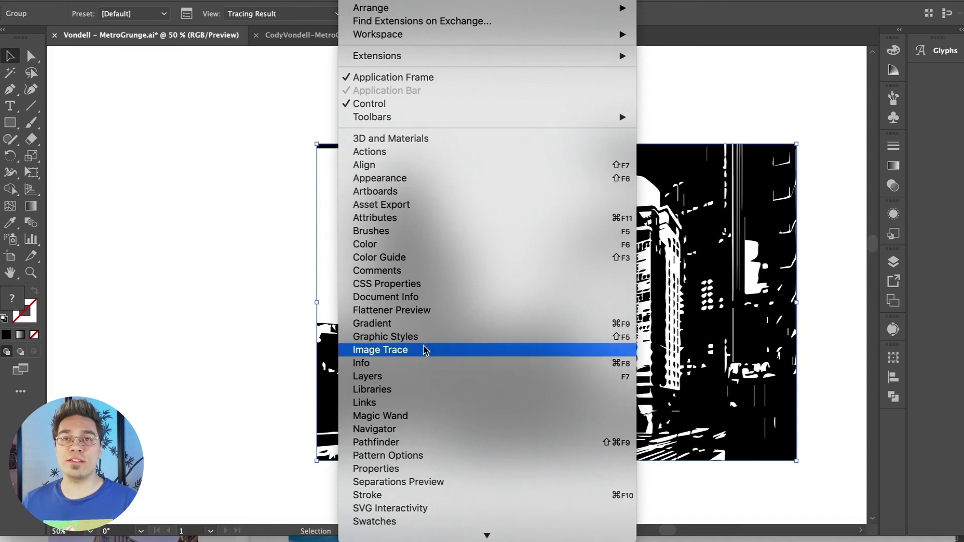
{"action": "left_click", "coordinate": [424, 349]}
{"action": "left_click", "coordinate": [703, 448]}
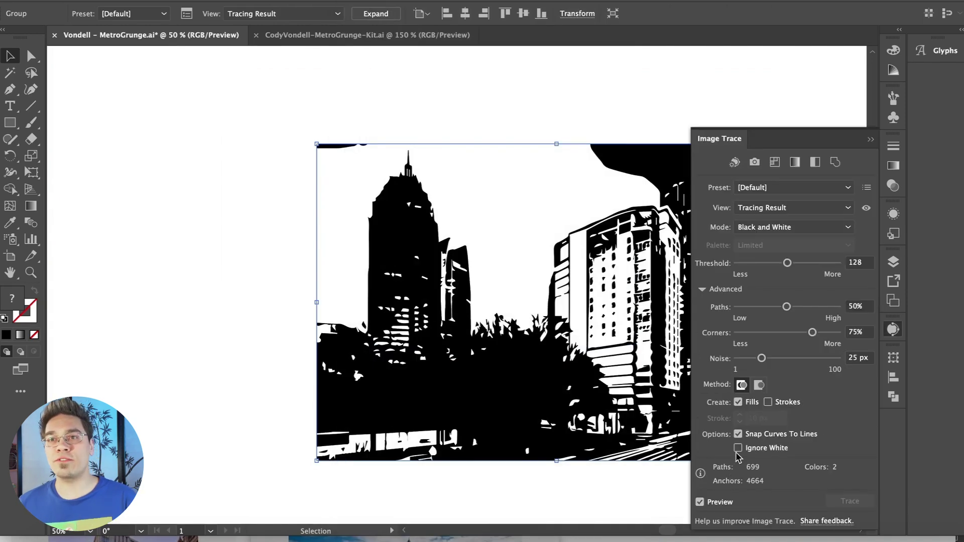
{"action": "left_click", "coordinate": [737, 447]}
{"action": "left_click", "coordinate": [374, 14]}
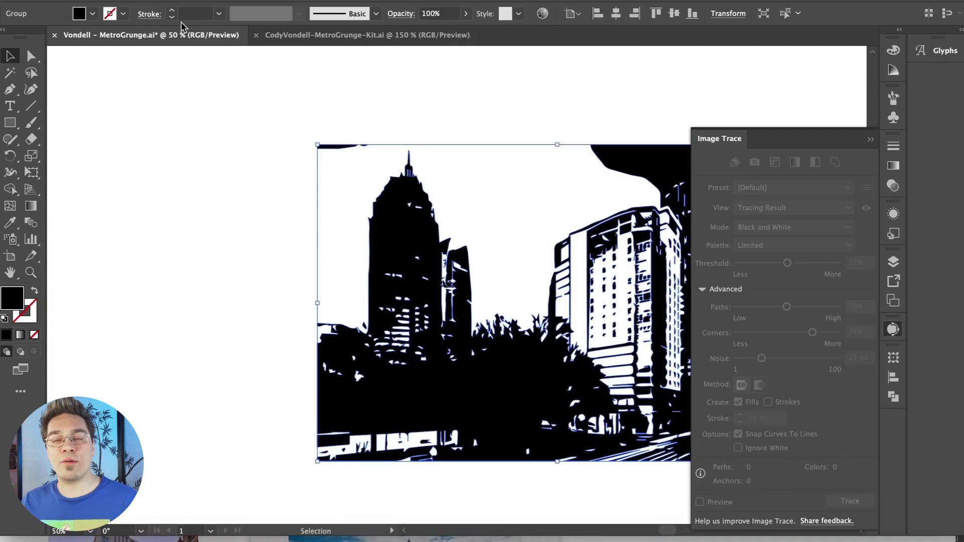
{"action": "left_click", "coordinate": [88, 19]}
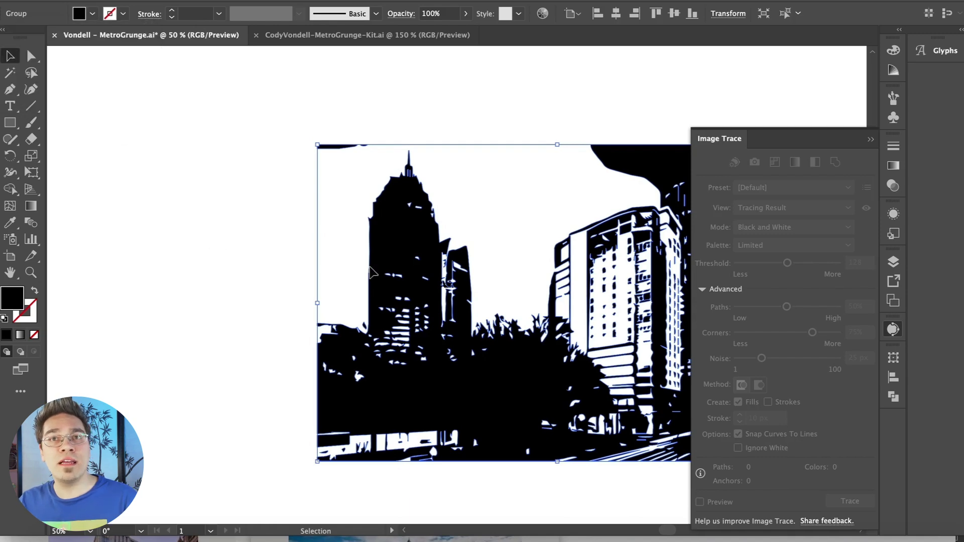
{"action": "left_click_drag", "start_coordinate": [371, 271], "coordinate": [170, 230]}
Erase the stray black strip in the upper left corner of the traced skyline.
{"action": "left_click", "coordinate": [11, 125]}
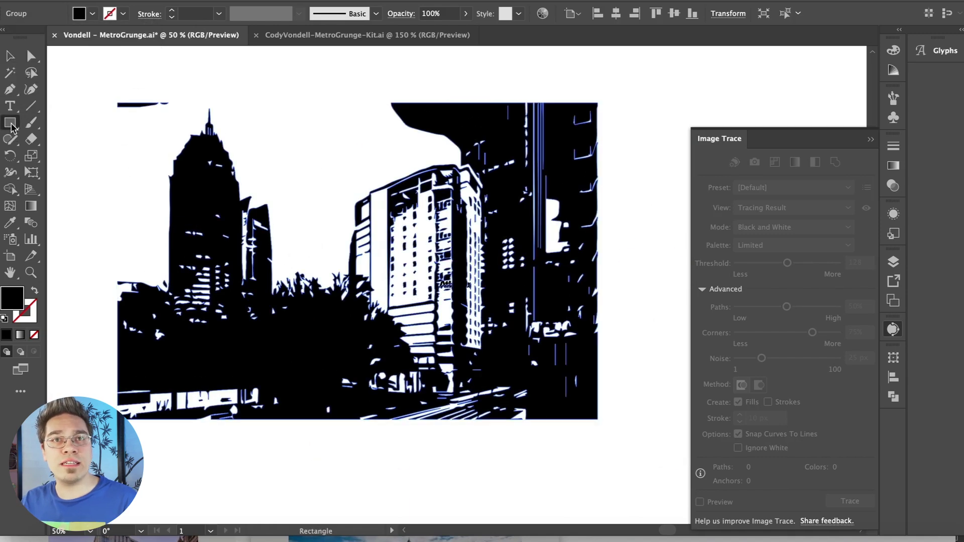
{"action": "double_click", "coordinate": [31, 139]}
{"action": "key", "text": "Return"}
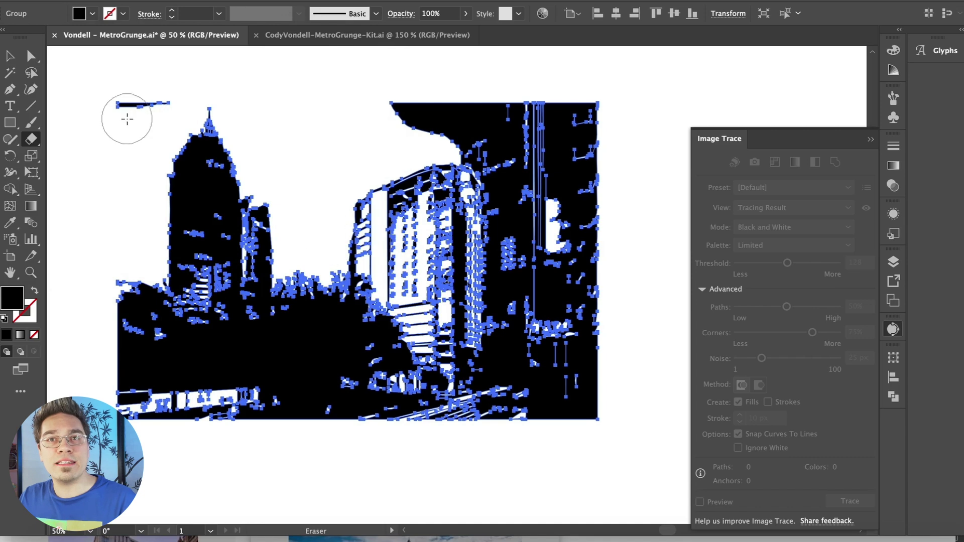
{"action": "left_click", "coordinate": [13, 57]}
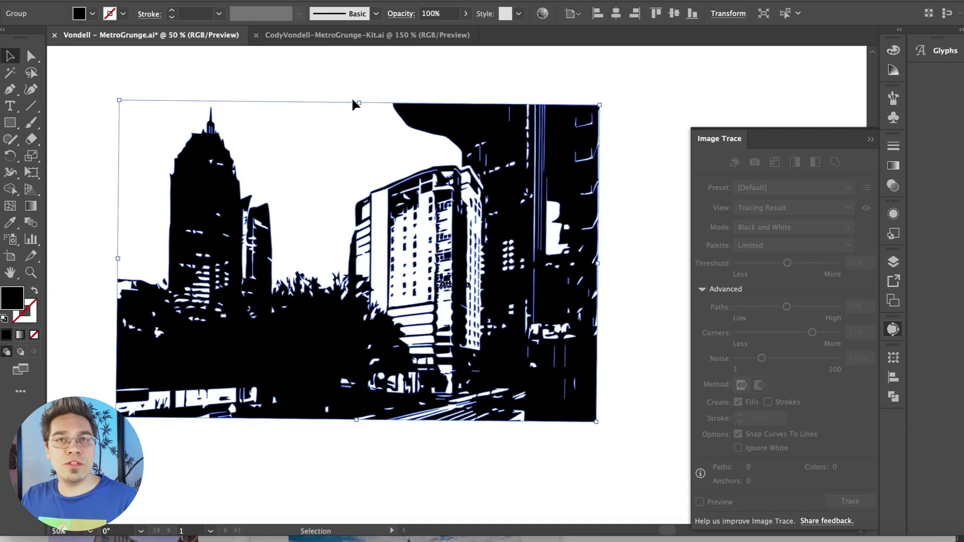
Scale the traced skyline down from its upper left corner.
{"action": "left_click", "coordinate": [251, 134]}
{"action": "left_click", "coordinate": [171, 178]}
{"action": "left_click_drag", "start_coordinate": [119, 104], "coordinate": [277, 148]}
{"action": "left_click", "coordinate": [322, 141]}
{"action": "key", "text": "super+equal"}
{"action": "key", "text": "super+equal"}
Move the "Atlanta" text near the skyline and enlarge it in proportion to the graphic.
{"action": "left_click_drag", "start_coordinate": [245, 327], "coordinate": [473, 245]}
{"action": "left_click_drag", "start_coordinate": [325, 265], "coordinate": [421, 217]}
{"action": "mouse_move", "coordinate": [459, 188]}
{"action": "left_mouse_down"}
{"action": "mouse_move", "coordinate": [463, 254]}
{"action": "mouse_move", "coordinate": [452, 271]}
{"action": "left_mouse_up"}
{"action": "key", "text": "super+equal"}
Position the "Atlanta" text and skyline so the lettering sits directly above the graphic, with their right edges aligned.
{"action": "mouse_move", "coordinate": [374, 397]}
{"action": "left_mouse_down"}
{"action": "mouse_move", "coordinate": [430, 230]}
{"action": "mouse_move", "coordinate": [492, 213]}
{"action": "mouse_move", "coordinate": [311, 157]}
{"action": "mouse_move", "coordinate": [354, 159]}
{"action": "left_mouse_up"}
{"action": "key", "text": "Down"}
{"action": "key", "text": "Down"}
{"action": "key", "text": "Down"}
{"action": "key", "text": "Down"}
{"action": "key", "text": "Down"}
{"action": "key", "text": "Down"}
{"action": "key", "text": "Right"}
{"action": "key", "text": "Right"}
{"action": "key", "text": "Down"}
{"action": "left_click", "coordinate": [294, 172]}
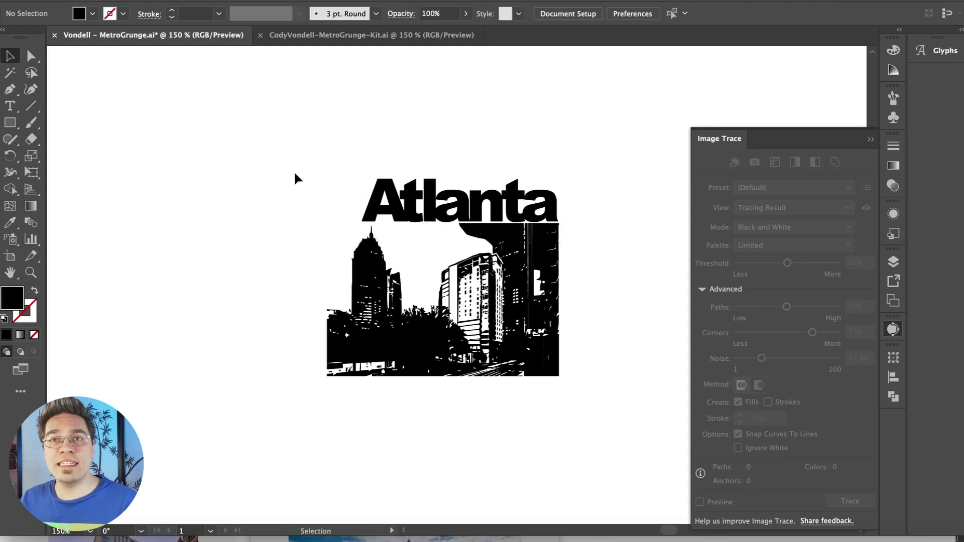
{"action": "key", "text": "ctrl+plus"}
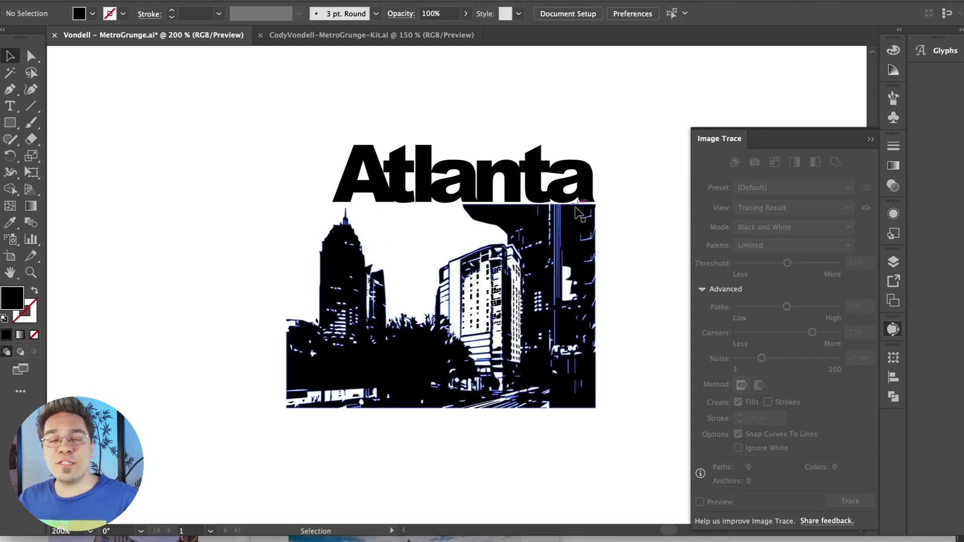
Duplicate four circular ornaments into the empty area above their row and move the black ball with the white dot upward.
{"action": "key", "text": "ctrl+minus"}
{"action": "key", "text": "ctrl+minus"}
{"action": "key", "text": "ctrl+minus"}
{"action": "scroll", "coordinate": [637, 204], "scroll_direction": "down", "scroll_amount": 10}
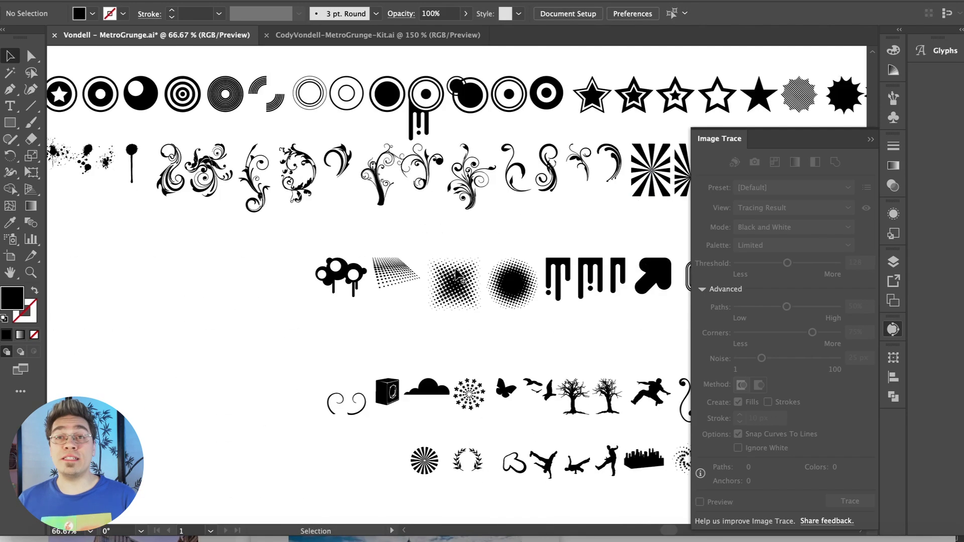
{"action": "scroll", "coordinate": [201, 349], "scroll_direction": "up", "scroll_amount": 5}
{"action": "left_click", "coordinate": [200, 348]}
{"action": "left_click", "coordinate": [148, 345], "text": "shift"}
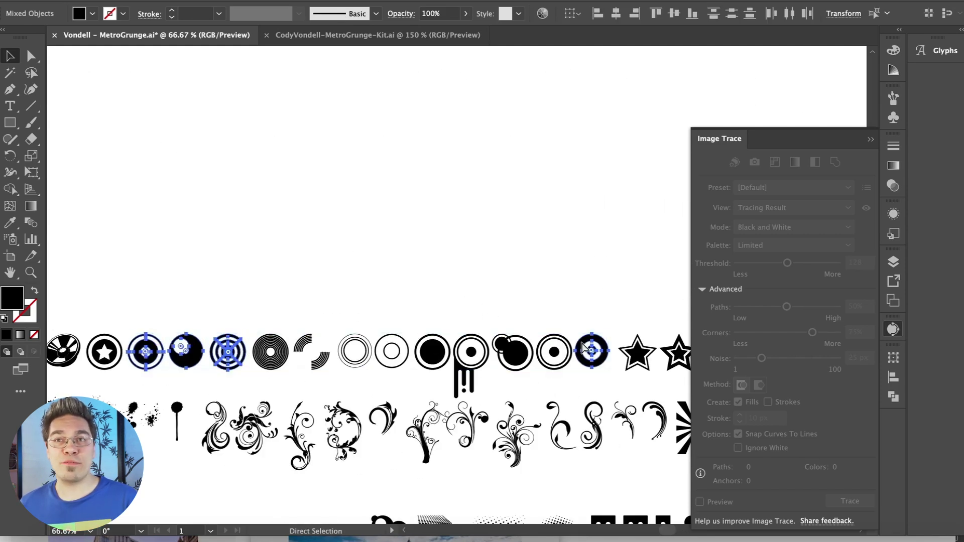
{"action": "left_click", "coordinate": [513, 246]}
{"action": "key", "text": "ctrl+1"}
{"action": "scroll", "coordinate": [432, 226], "scroll_direction": "right", "scroll_amount": 5}
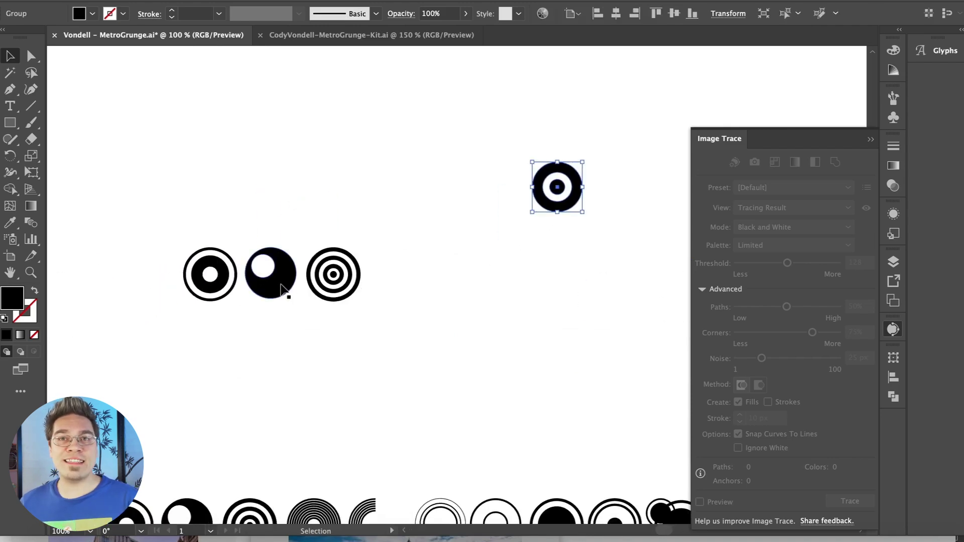
{"action": "left_click_drag", "start_coordinate": [281, 289], "coordinate": [324, 176]}
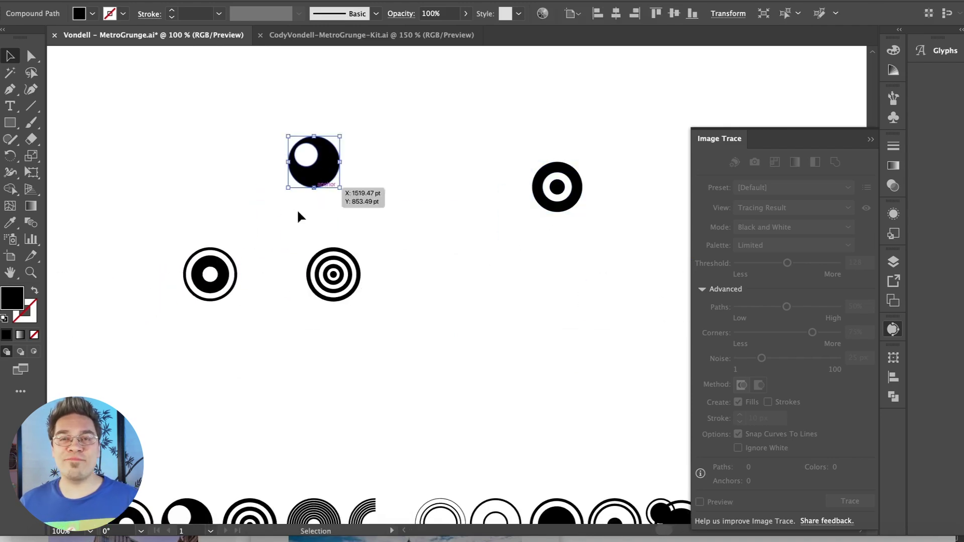
Duplicate the ringed solid black disc from the ornament row into the empty area, and make a second overlapping copy.
{"action": "scroll", "coordinate": [464, 344], "scroll_direction": "down", "scroll_amount": 3}
{"action": "scroll", "coordinate": [465, 344], "scroll_direction": "right", "scroll_amount": 2}
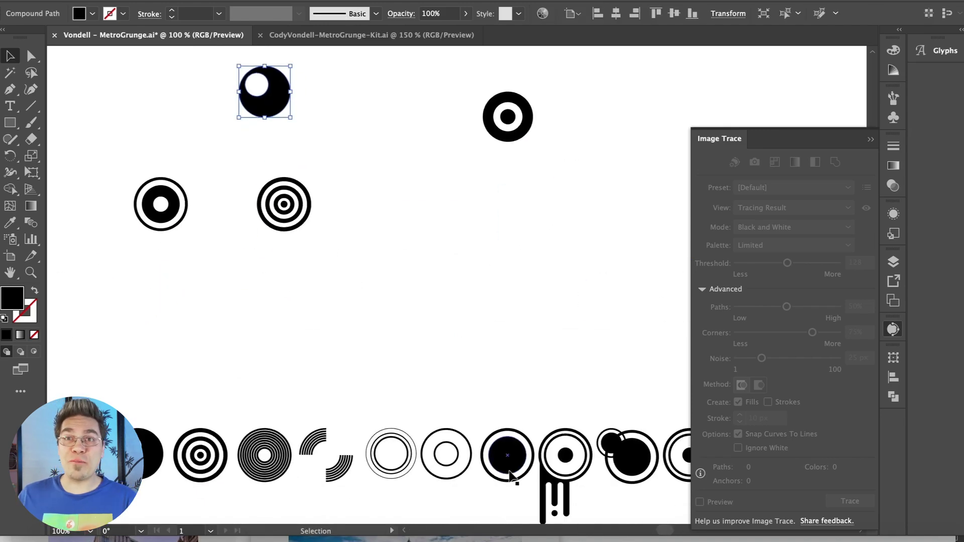
{"action": "left_click_drag", "start_coordinate": [510, 472], "coordinate": [394, 189]}
{"action": "left_click", "coordinate": [475, 323]}
{"action": "left_click_drag", "start_coordinate": [395, 190], "coordinate": [437, 219]}
{"action": "left_click", "coordinate": [354, 291]}
Shrink the second ringed disc onto the first one's lower edge and move the concentric-ring ornament to the first disc's upper right.
{"action": "key", "text": "ctrl+equal"}
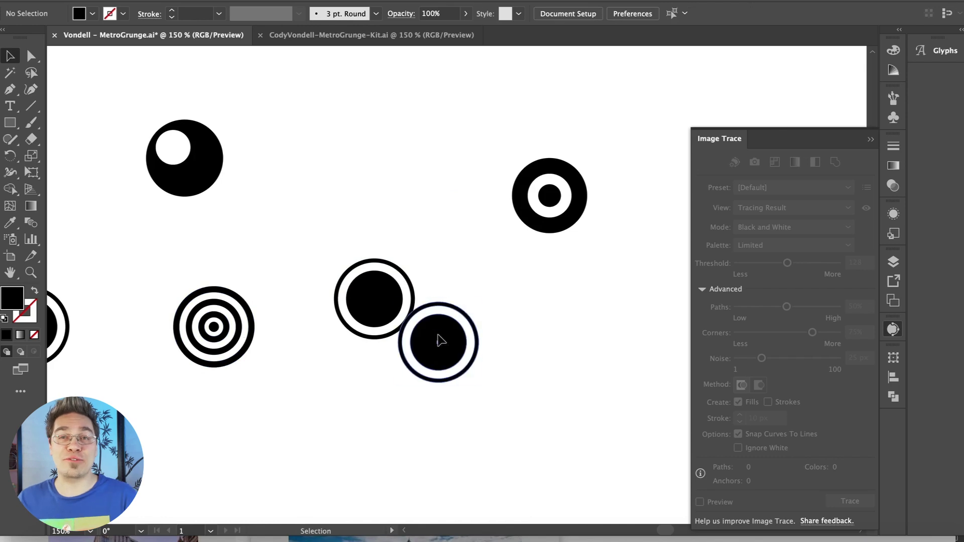
{"action": "left_click", "coordinate": [438, 340]}
{"action": "left_click_drag", "start_coordinate": [479, 303], "coordinate": [410, 315]}
{"action": "left_click_drag", "start_coordinate": [203, 326], "coordinate": [418, 245]}
Enlarge the black ball with the white dot beside the rings and place a smaller copy of it above the rings.
{"action": "left_click_drag", "start_coordinate": [211, 164], "coordinate": [377, 234]}
{"action": "left_click_drag", "start_coordinate": [318, 200], "coordinate": [287, 174]}
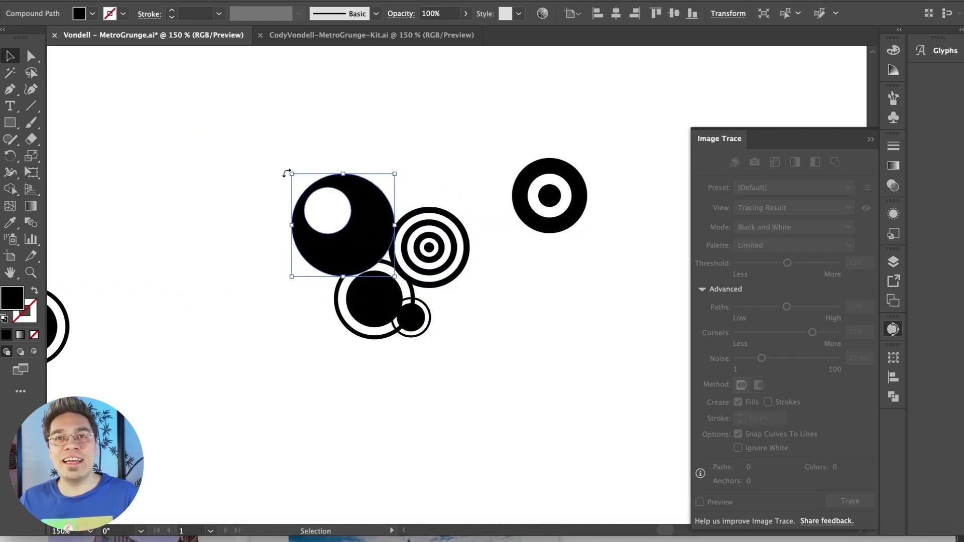
{"action": "key", "text": "ctrl+v"}
{"action": "left_click_drag", "start_coordinate": [405, 231], "coordinate": [465, 293]}
{"action": "left_click", "coordinate": [480, 254]}
{"action": "left_click_drag", "start_coordinate": [497, 330], "coordinate": [424, 206]}
Shrink the target ornament at the cluster's lower right and tuck the ringed ornament behind the big ball's left side.
{"action": "left_click", "coordinate": [522, 176]}
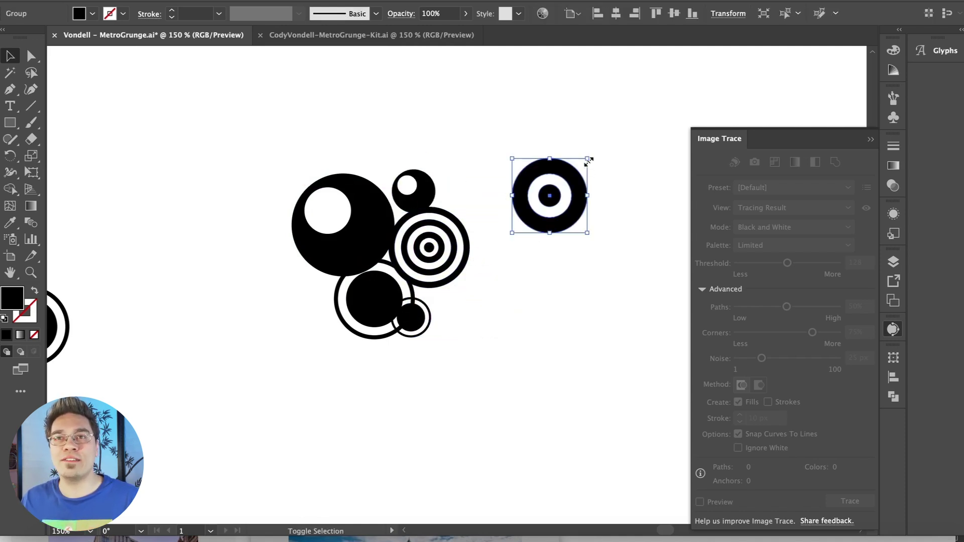
{"action": "left_click_drag", "start_coordinate": [590, 161], "coordinate": [555, 173]}
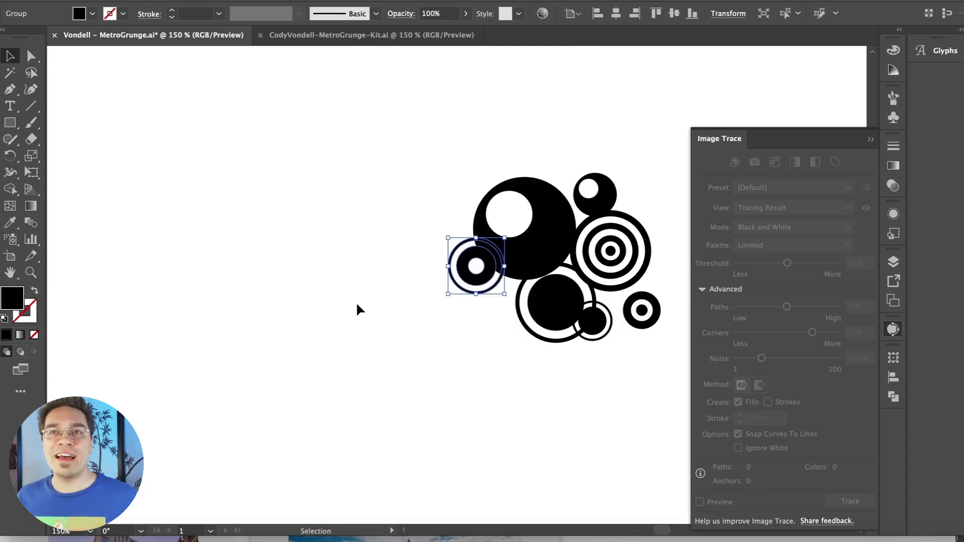
{"action": "left_click", "coordinate": [357, 302]}
{"action": "scroll", "coordinate": [392, 310], "scroll_direction": "right", "scroll_amount": 3}
{"action": "left_click_drag", "start_coordinate": [408, 246], "coordinate": [405, 231]}
{"action": "left_click", "coordinate": [335, 236]}
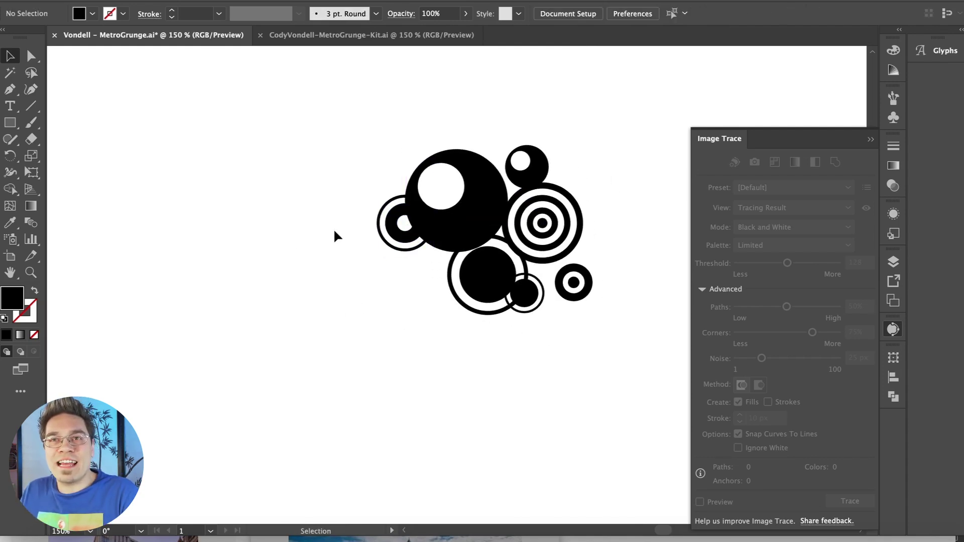
{"action": "left_click", "coordinate": [570, 300]}
{"action": "left_click", "coordinate": [366, 177]}
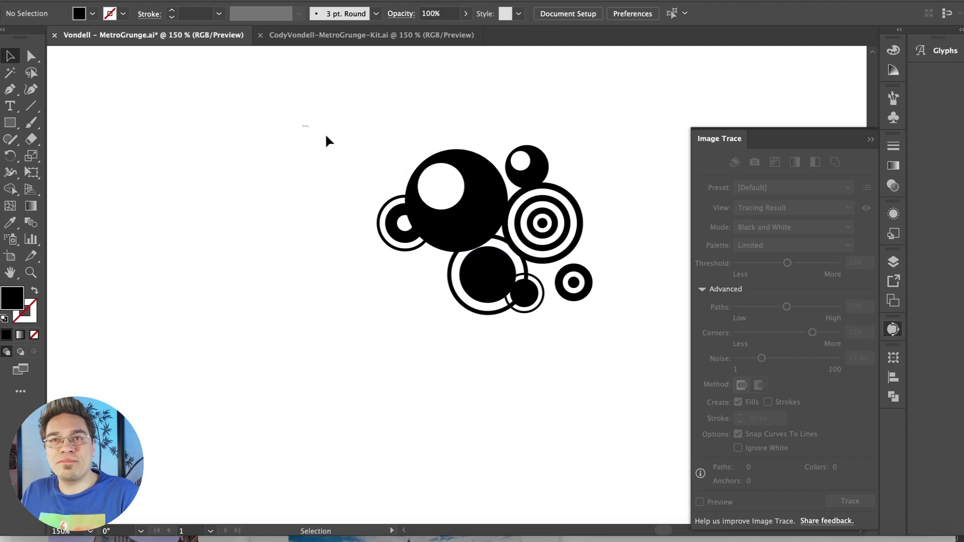
Copy the finished circle cluster to the Atlanta artwork, scale it down and place it beside the lettering and skyline.
{"action": "left_click_drag", "start_coordinate": [302, 126], "coordinate": [600, 356]}
{"action": "key", "text": "super+c"}
{"action": "scroll", "coordinate": [600, 356], "scroll_direction": "up", "scroll_amount": 10}
{"action": "left_click", "coordinate": [600, 350]}
{"action": "scroll", "coordinate": [600, 351], "scroll_direction": "up", "scroll_amount": 8}
{"action": "key", "text": "ctrl+v"}
{"action": "left_click_drag", "start_coordinate": [442, 273], "coordinate": [582, 147]}
{"action": "left_click_drag", "start_coordinate": [483, 67], "coordinate": [534, 97]}
{"action": "left_click_drag", "start_coordinate": [596, 157], "coordinate": [337, 256]}
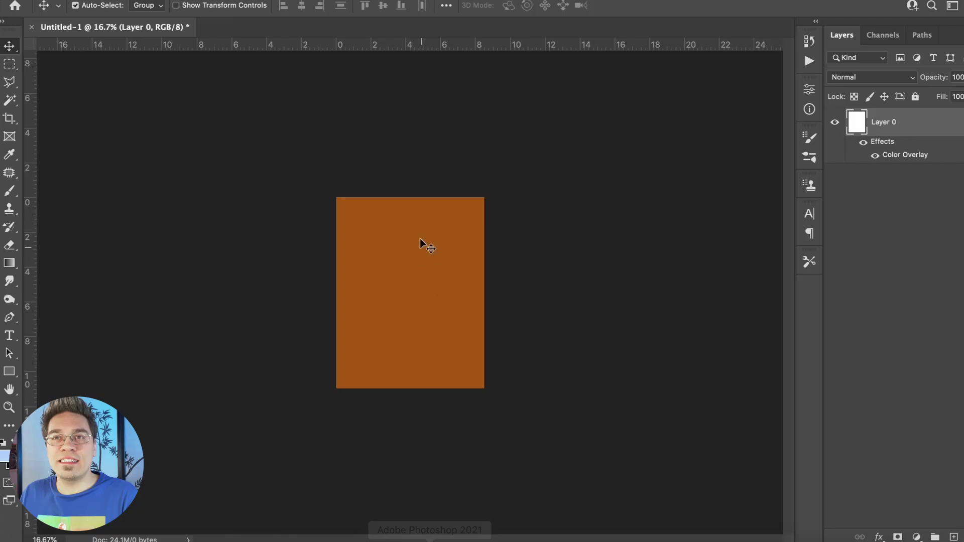
In Photoshop, paste the traced skyline onto the orange page as pixels, enlarge it to nearly the page width and lower it.
{"action": "key", "text": "super+plus"}
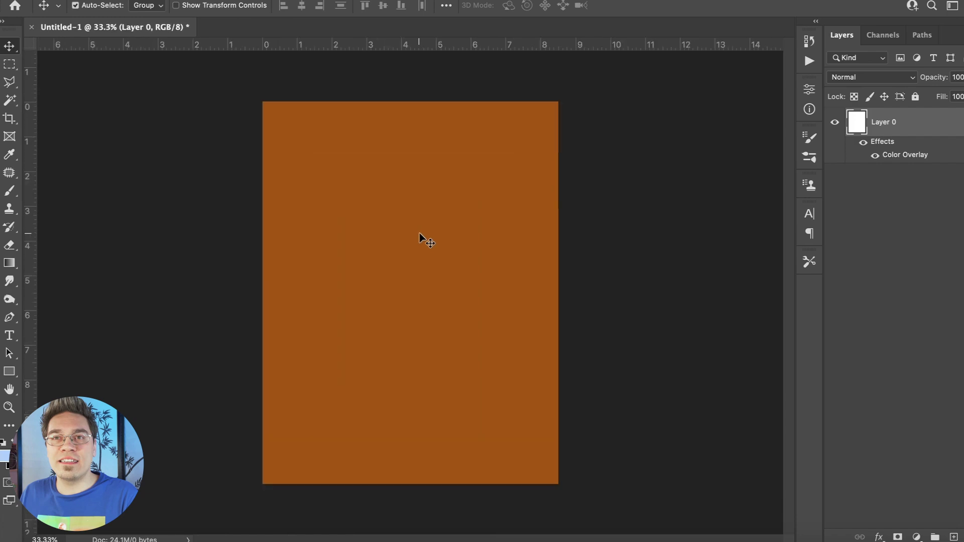
{"action": "key", "text": "super+v"}
{"action": "key", "text": "Return"}
{"action": "left_click_drag", "start_coordinate": [372, 277], "coordinate": [276, 204]}
{"action": "key", "text": "Return"}
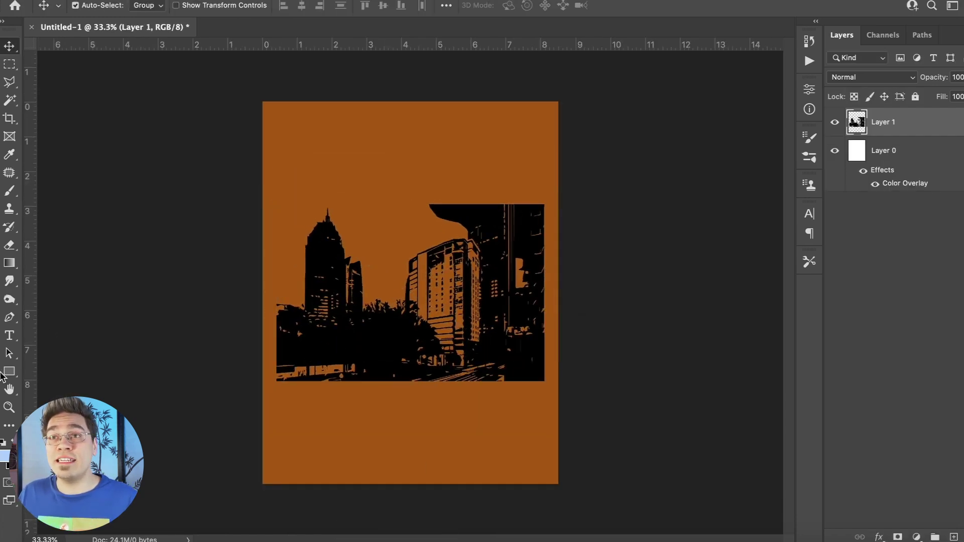
{"action": "left_click_drag", "start_coordinate": [344, 354], "coordinate": [344, 371]}
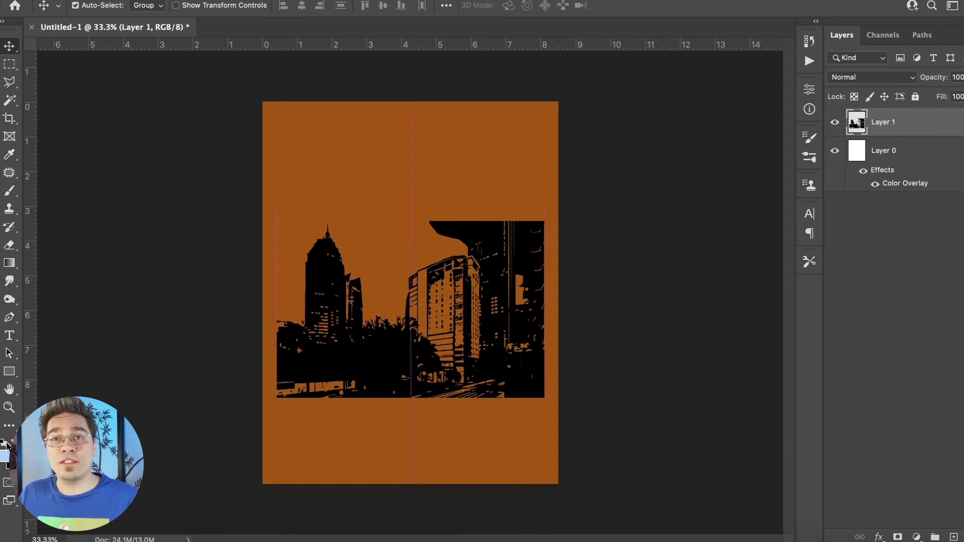
Duplicate the orange background layer and turn off the copy's Color Overlay.
{"action": "left_click", "coordinate": [11, 374]}
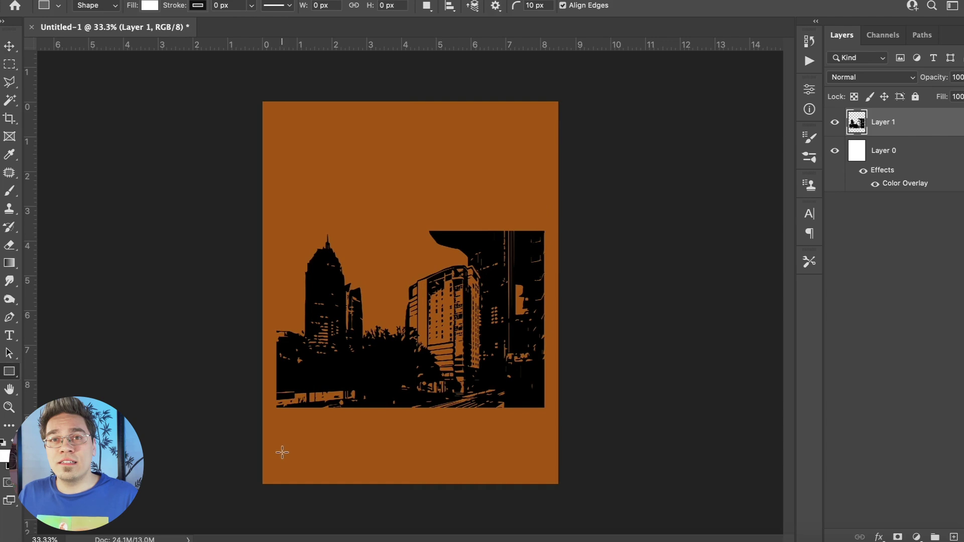
{"action": "left_click", "coordinate": [10, 48]}
{"action": "left_click", "coordinate": [387, 200]}
{"action": "key", "text": "ctrl+j"}
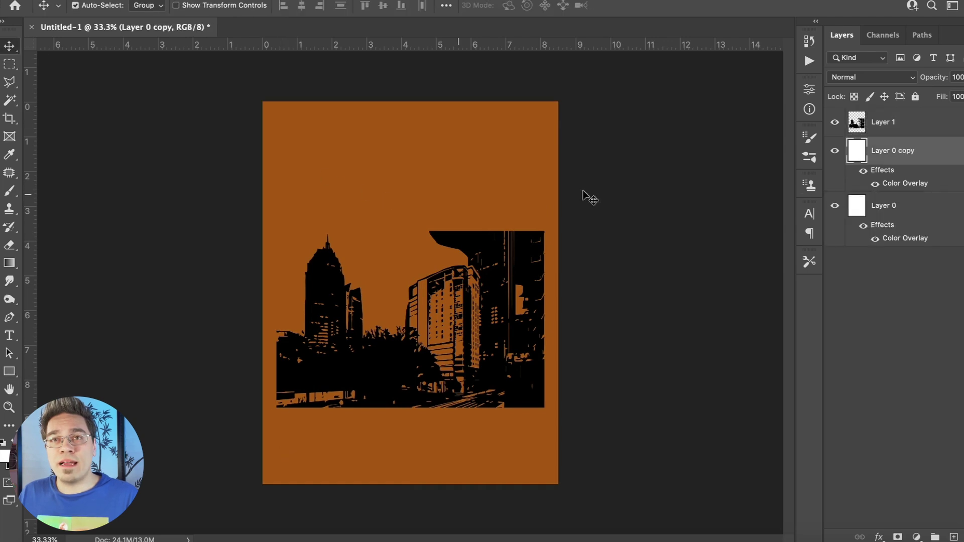
{"action": "double_click", "coordinate": [931, 155]}
{"action": "left_click", "coordinate": [469, 175]}
{"action": "key", "text": "Return"}
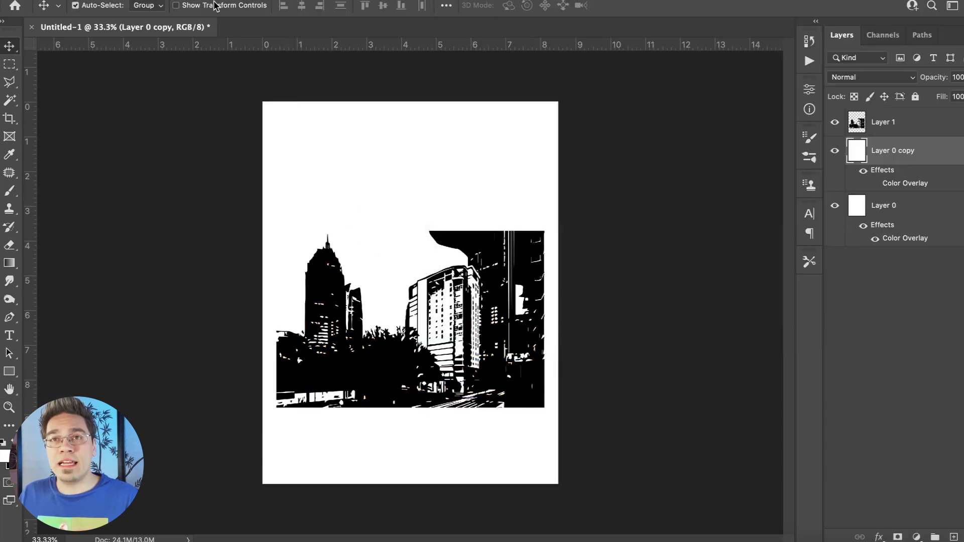
Transform the white background copy into a rectangle framing the skyline, extending slightly above it.
{"action": "left_click", "coordinate": [133, 0]}
{"action": "left_click", "coordinate": [194, 279]}
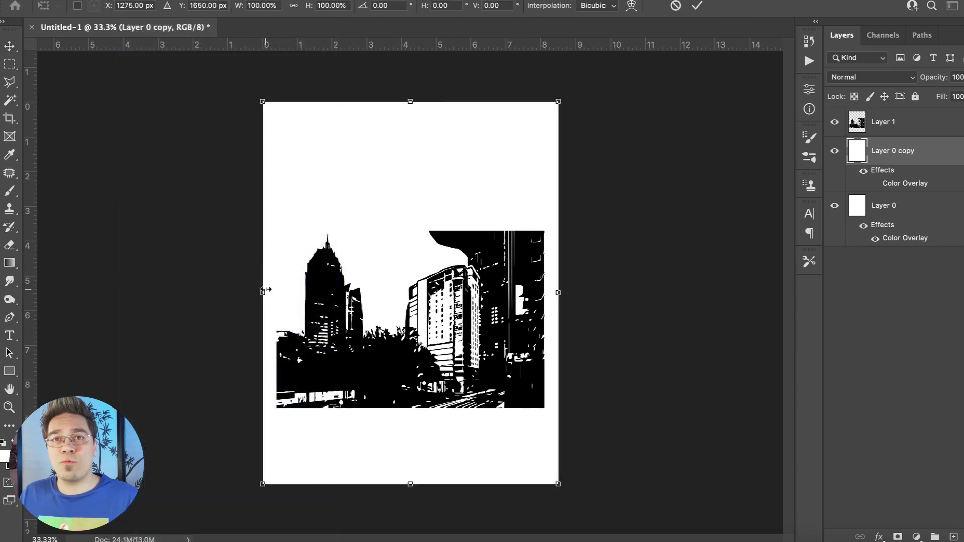
{"action": "left_click_drag", "start_coordinate": [262, 290], "coordinate": [276, 291]}
{"action": "left_click_drag", "start_coordinate": [408, 483], "coordinate": [411, 407]}
{"action": "left_click_drag", "start_coordinate": [411, 103], "coordinate": [412, 205]}
{"action": "key", "text": "Return"}
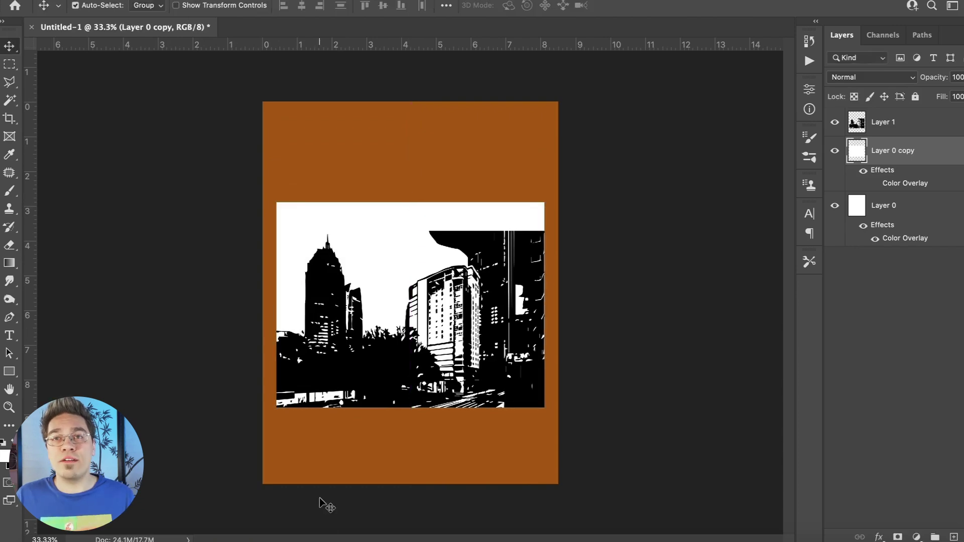
Copy the "Atlanta" lettering from Illustrator and paste it as pixels into the Photoshop poster.
{"action": "left_click", "coordinate": [392, 537]}
{"action": "left_click", "coordinate": [480, 232]}
{"action": "key", "text": "ctrl+c"}
{"action": "left_click", "coordinate": [442, 535]}
{"action": "key", "text": "ctrl+v"}
{"action": "key", "text": "Return"}
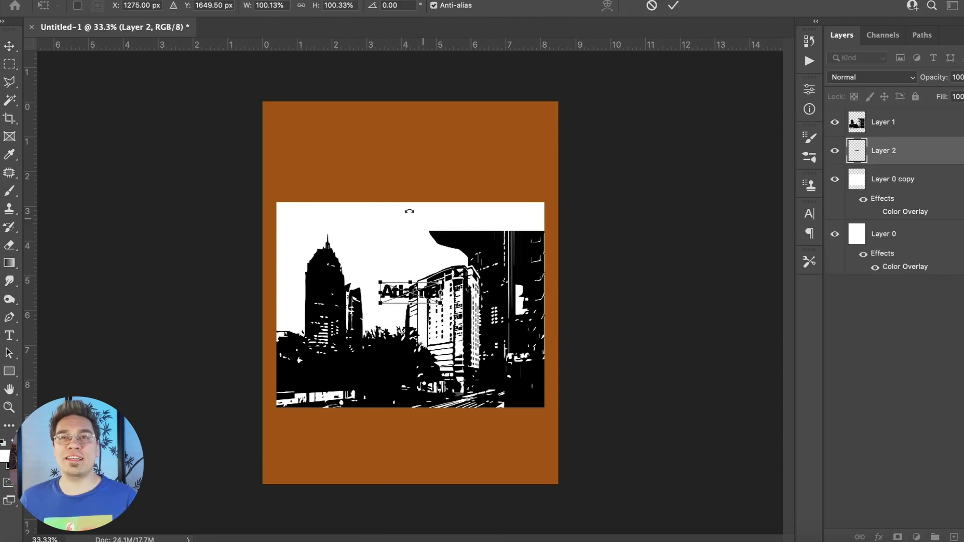
Enlarge the "Atlanta" lettering to most of the skyline's width and position it above the buildings.
{"action": "left_click_drag", "start_coordinate": [416, 297], "coordinate": [312, 123]}
{"action": "left_click_drag", "start_coordinate": [351, 157], "coordinate": [351, 196]}
{"action": "key", "text": "Return"}
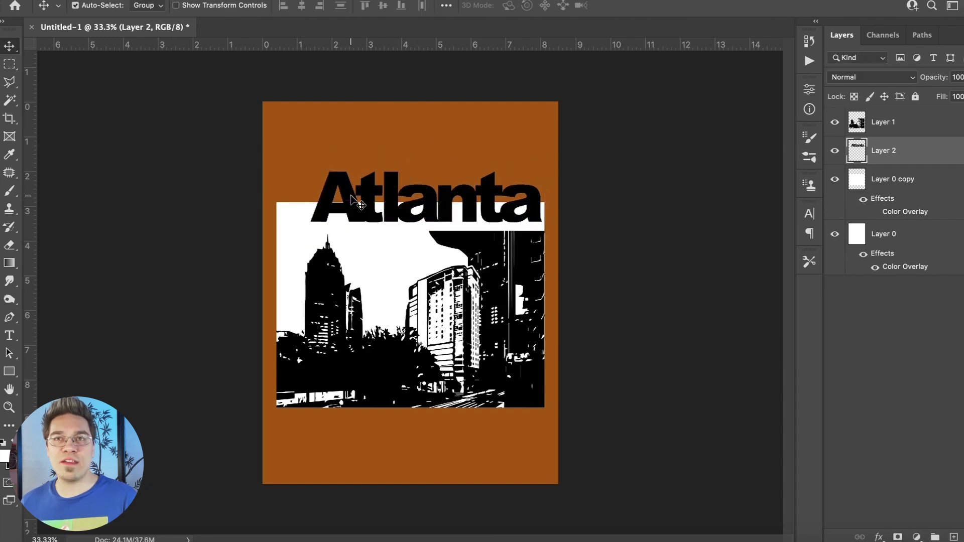
Nudge the "Atlanta" lettering down and right to sit just above the skyline's right edge, and delete the white rectangle layer.
{"action": "key", "text": "Down"}
{"action": "key", "text": "Down"}
{"action": "key", "text": "Down"}
{"action": "key", "text": "Down"}
{"action": "key", "text": "Down"}
{"action": "key", "text": "Down"}
{"action": "key", "text": "Down"}
{"action": "key", "text": "Down"}
{"action": "key", "text": "Down"}
{"action": "key", "text": "Down"}
{"action": "key", "text": "Down"}
{"action": "key", "text": "Down"}
{"action": "key", "text": "Down"}
{"action": "key", "text": "Down"}
{"action": "key", "text": "Down"}
{"action": "key", "text": "Down"}
{"action": "key", "text": "Down"}
{"action": "key", "text": "Down"}
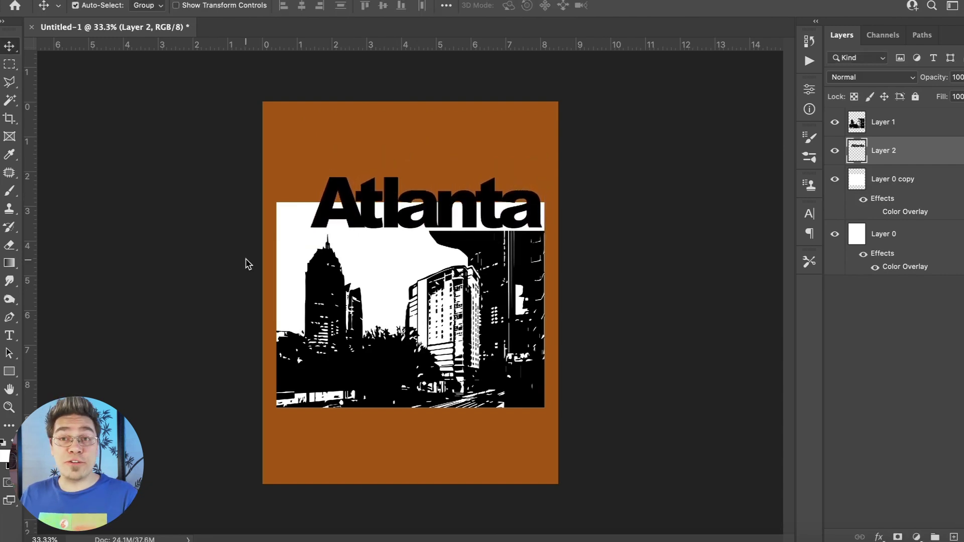
{"action": "key", "text": "Right"}
{"action": "key", "text": "Right"}
{"action": "key", "text": "Right"}
{"action": "key", "text": "Right"}
{"action": "key", "text": "Right"}
{"action": "key", "text": "Right"}
{"action": "key", "text": "Right"}
{"action": "key", "text": "Right"}
{"action": "key", "text": "Right"}
{"action": "key", "text": "Right"}
{"action": "key", "text": "Right"}
{"action": "key", "text": "Right"}
{"action": "key", "text": "Right"}
{"action": "key", "text": "Right"}
{"action": "key", "text": "Right"}
{"action": "key", "text": "Right"}
{"action": "key", "text": "Right"}
{"action": "key", "text": "Right"}
{"action": "key", "text": "Right"}
{"action": "key", "text": "Right"}
{"action": "key", "text": "Left"}
{"action": "key", "text": "Left"}
{"action": "key", "text": "Left"}
{"action": "key", "text": "Down"}
{"action": "key", "text": "Delete"}
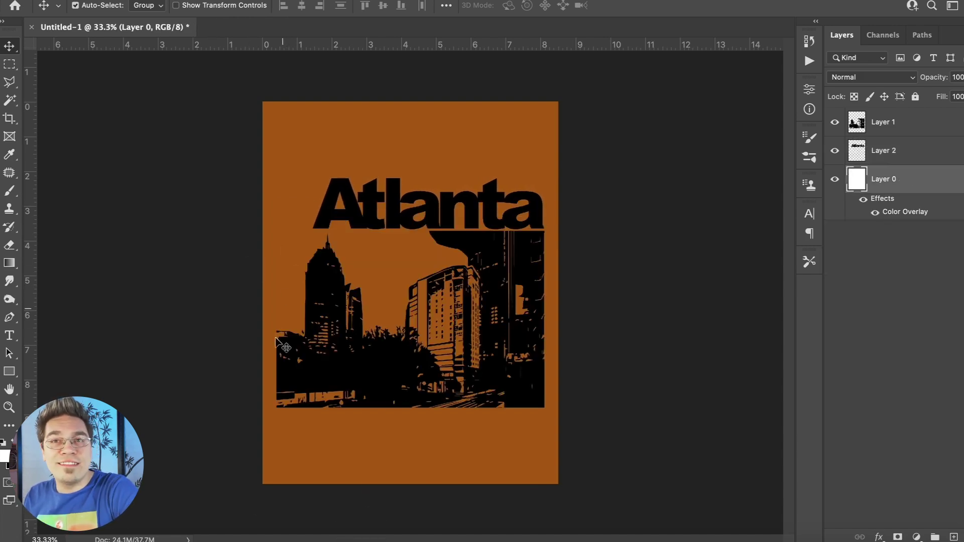
Copy the circle cluster from Illustrator, paste it as pixels into the Photoshop poster and enlarge it.
{"action": "left_click", "coordinate": [400, 540]}
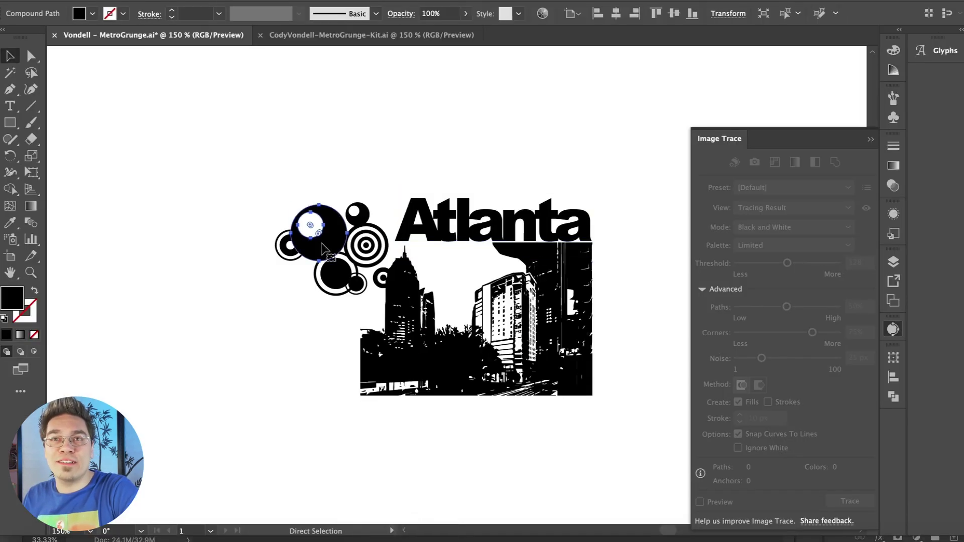
{"action": "left_click", "coordinate": [331, 245]}
{"action": "left_click", "coordinate": [387, 351], "text": "shift"}
{"action": "key", "text": "super+c"}
{"action": "left_click", "coordinate": [430, 540]}
{"action": "key", "text": "super+v"}
{"action": "key", "text": "Return"}
{"action": "left_click_drag", "start_coordinate": [390, 280], "coordinate": [312, 228]}
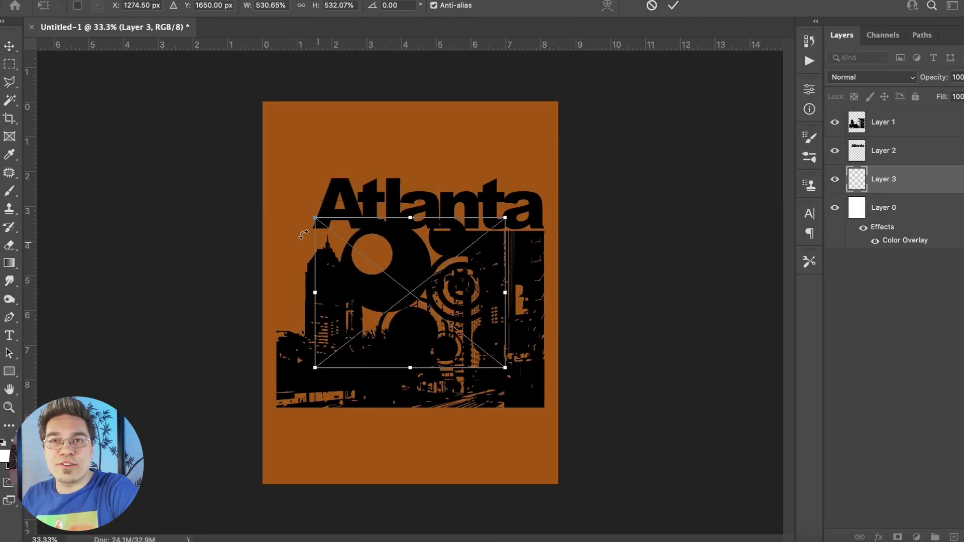
{"action": "key", "text": "Return"}
Apply a white Color Overlay to the circle cluster layer.
{"action": "double_click", "coordinate": [943, 188]}
{"action": "left_click", "coordinate": [521, 176]}
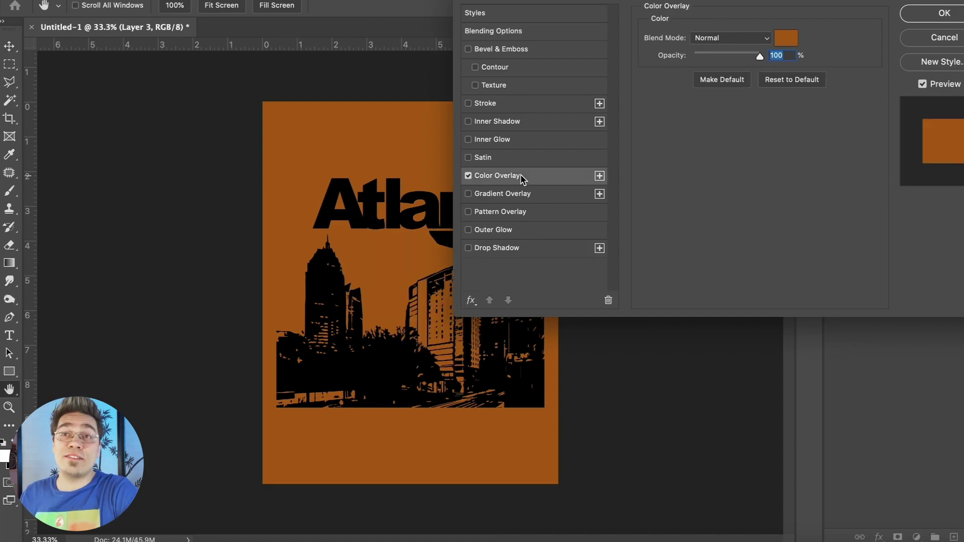
{"action": "left_click", "coordinate": [778, 43]}
{"action": "left_click_drag", "start_coordinate": [713, 276], "coordinate": [399, 81]}
{"action": "key", "text": "Return"}
{"action": "key", "text": "Return"}
Move the white circle cluster to the page's left edge and duplicate it at the lower right corner, in front of the skyline.
{"action": "left_click_drag", "start_coordinate": [401, 274], "coordinate": [284, 276]}
{"action": "left_click_drag", "start_coordinate": [310, 242], "coordinate": [517, 312]}
{"action": "key", "text": "ctrl+shift+bracketright"}
Copy a floral swirl ornament from the Illustrator ornament rows and switch back to Photoshop.
{"action": "left_click", "coordinate": [211, 377]}
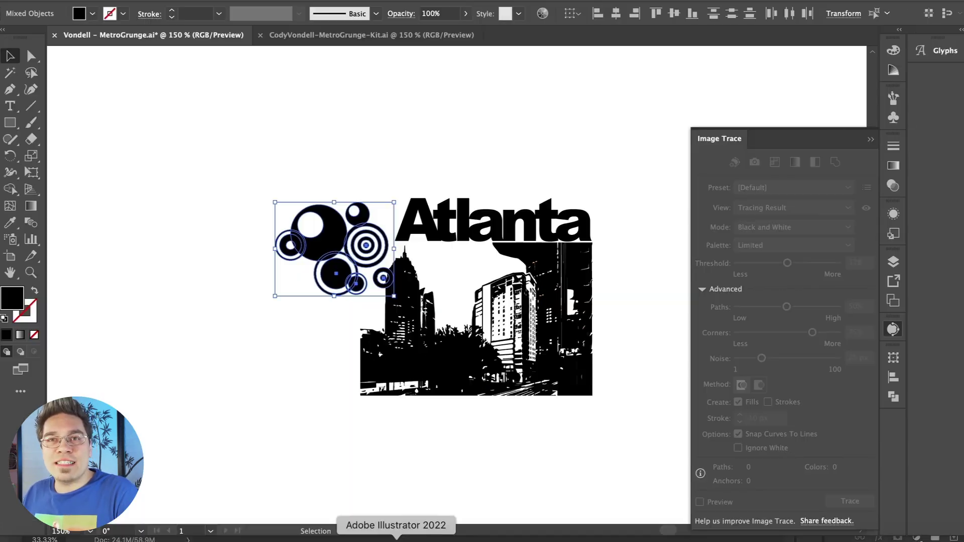
{"action": "left_click", "coordinate": [239, 392]}
{"action": "key", "text": "ctrl+minus"}
{"action": "scroll", "coordinate": [239, 393], "scroll_direction": "down", "scroll_amount": 5}
{"action": "scroll", "coordinate": [239, 393], "scroll_direction": "down", "scroll_amount": 3}
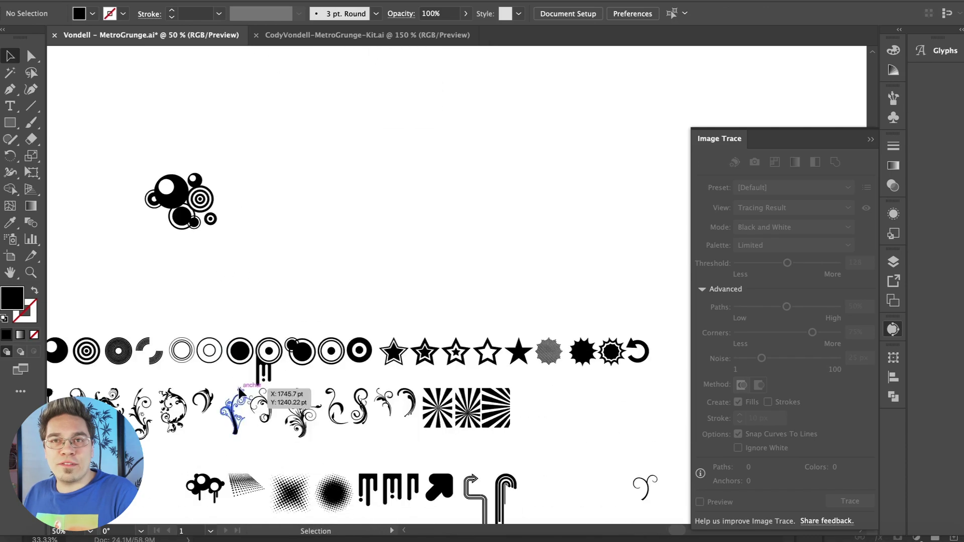
{"action": "key", "text": "ctrl+plus"}
{"action": "key", "text": "ctrl+plus"}
{"action": "scroll", "coordinate": [365, 371], "scroll_direction": "down", "scroll_amount": 1}
{"action": "scroll", "coordinate": [365, 370], "scroll_direction": "left", "scroll_amount": 4}
{"action": "left_click", "coordinate": [370, 263]}
{"action": "left_click", "coordinate": [430, 541]}
{"action": "key", "text": "ctrl+v"}
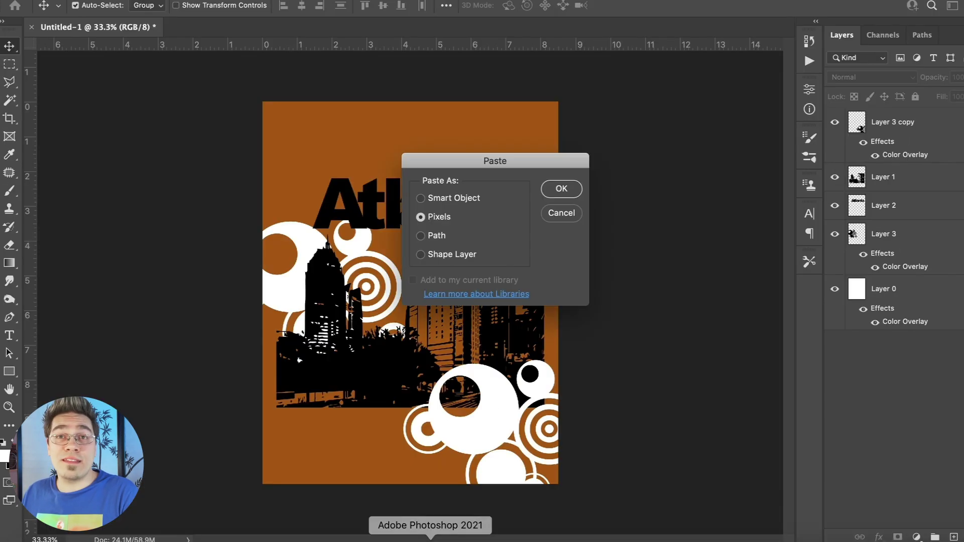
{"action": "key", "text": "Return"}
{"action": "left_click_drag", "start_coordinate": [379, 254], "coordinate": [430, 236]}
{"action": "key", "text": "Return"}
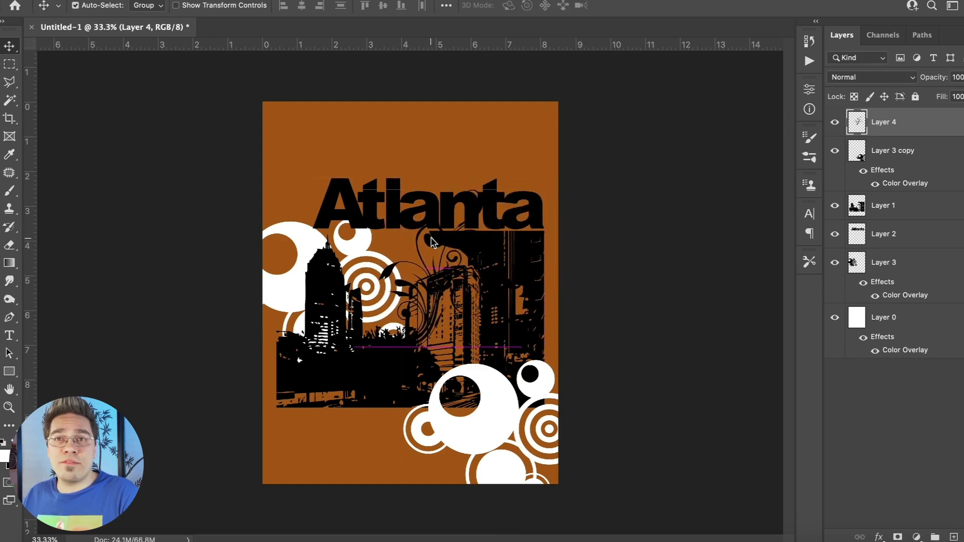
{"action": "key", "text": "Delete"}
Paste the floral swirl as pixels, enlarge it to about 518% and place it at the page's upper right, over the lettering.
{"action": "key", "text": "super+v"}
{"action": "key", "text": "Return"}
{"action": "left_click_drag", "start_coordinate": [427, 271], "coordinate": [647, 151]}
{"action": "left_click_drag", "start_coordinate": [496, 167], "coordinate": [506, 170]}
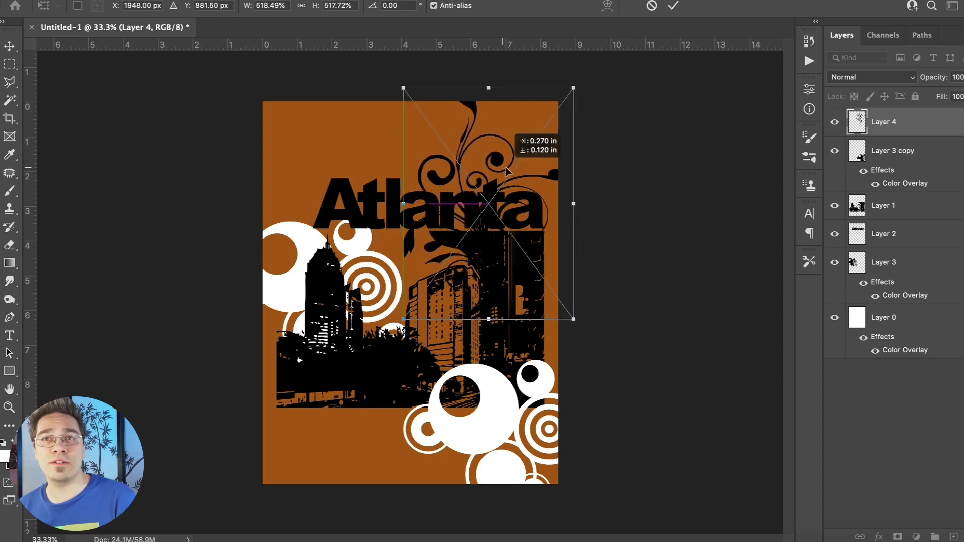
{"action": "key", "text": "Return"}
Paste the floral swirl again, rotate it -120°, enlarge it and place it below the skyline at the page's lower left.
{"action": "key", "text": "super+v"}
{"action": "key", "text": "Return"}
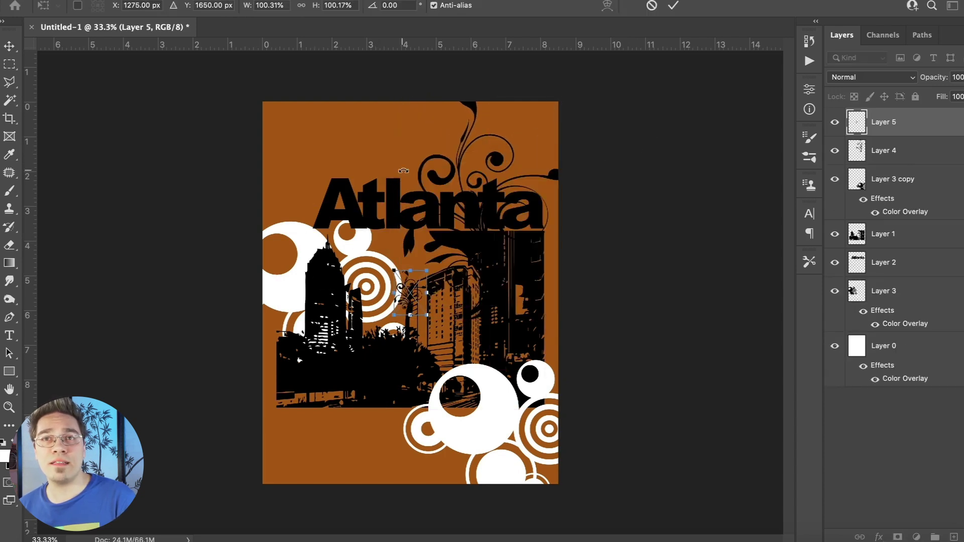
{"action": "left_click_drag", "start_coordinate": [374, 266], "coordinate": [382, 447]}
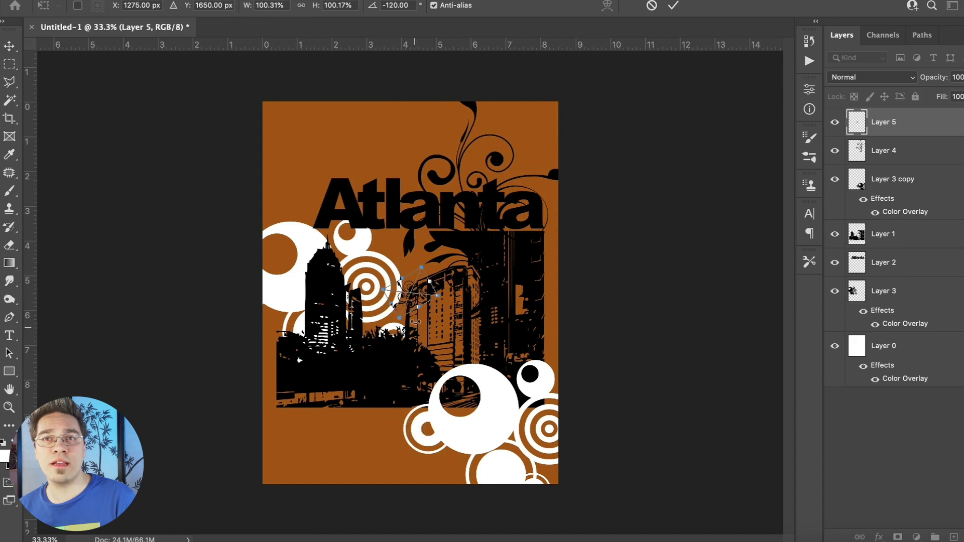
{"action": "left_click_drag", "start_coordinate": [382, 289], "coordinate": [309, 279]}
{"action": "left_click_drag", "start_coordinate": [423, 284], "coordinate": [336, 414]}
{"action": "key", "text": "Return"}
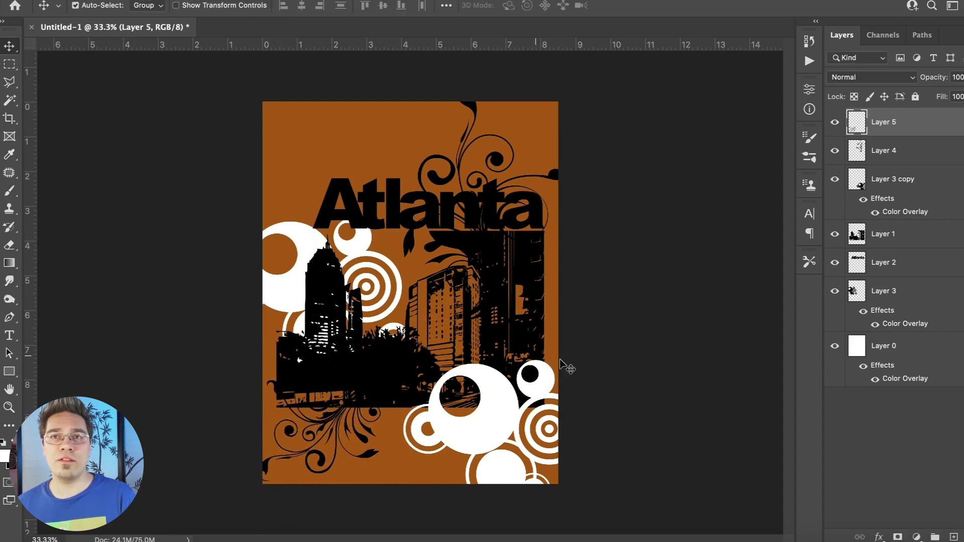
Add a Stroke effect to the "Atlanta" lettering layer, using the background's orange sampled from the page.
{"action": "left_click", "coordinate": [471, 206]}
{"action": "double_click", "coordinate": [945, 271]}
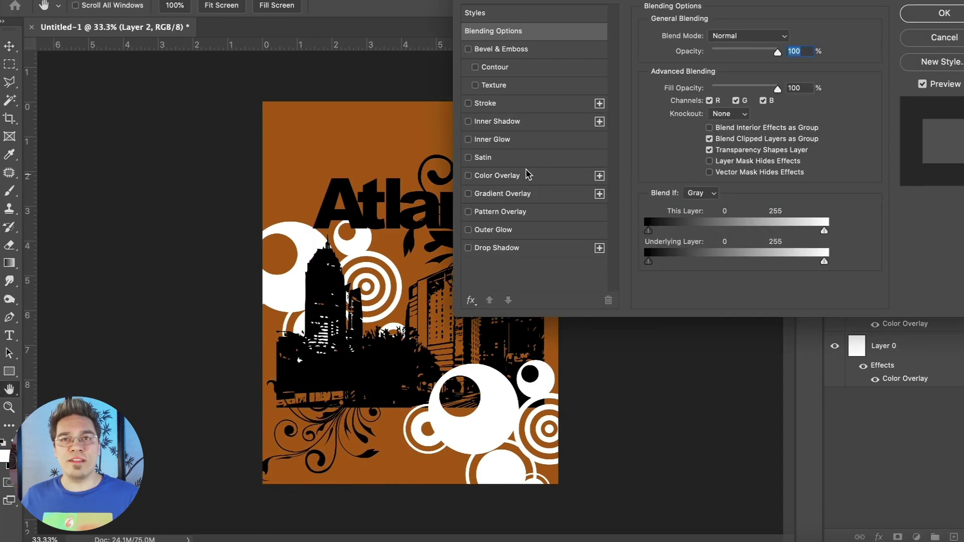
{"action": "left_click", "coordinate": [516, 106]}
{"action": "left_click", "coordinate": [679, 138]}
{"action": "left_click", "coordinate": [340, 200]}
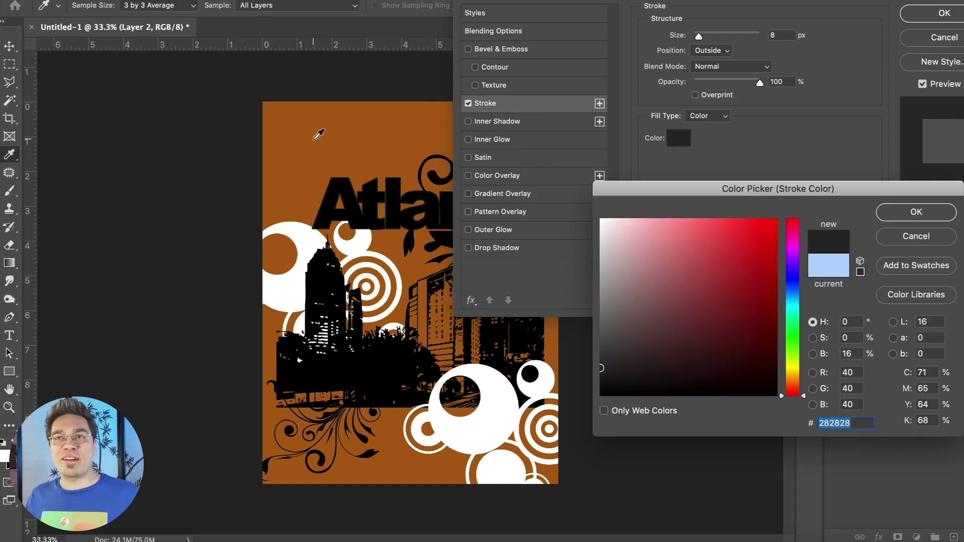
{"action": "left_click", "coordinate": [315, 145]}
{"action": "key", "text": "Return"}
{"action": "left_click_drag", "start_coordinate": [623, 0], "coordinate": [776, 10]}
{"action": "left_click_drag", "start_coordinate": [854, 61], "coordinate": [859, 59]}
{"action": "key", "text": "Return"}
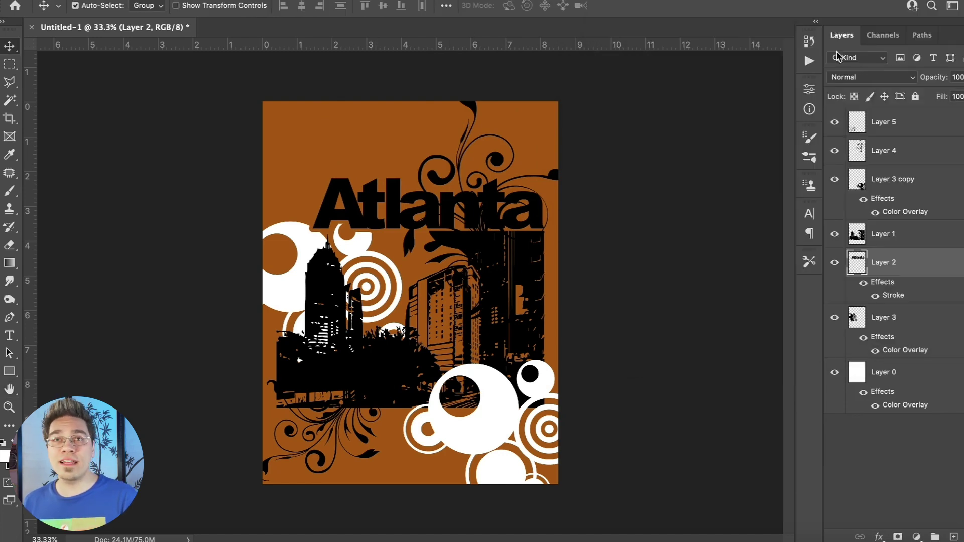
Send the floral swirl at the page's upper right three levels back so it sits behind the "Atlanta" lettering and skyline.
{"action": "left_click", "coordinate": [473, 106], "text": "ctrl"}
{"action": "key", "text": "ctrl+bracketleft"}
{"action": "key", "text": "ctrl+bracketleft"}
{"action": "key", "text": "ctrl+bracketleft"}
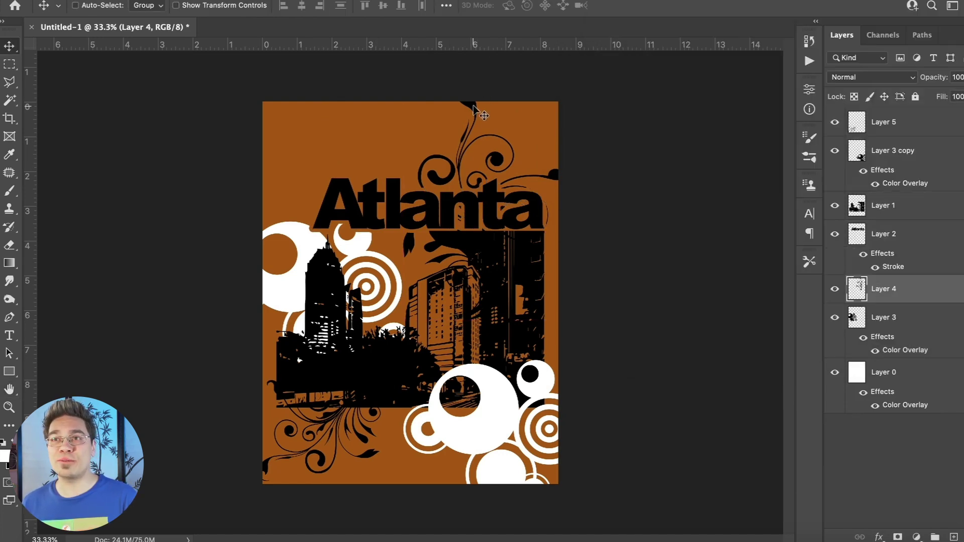
Review the Stroke settings of the "Atlanta" lettering layer.
{"action": "key", "text": "alt+bracketright"}
{"action": "double_click", "coordinate": [924, 244]}
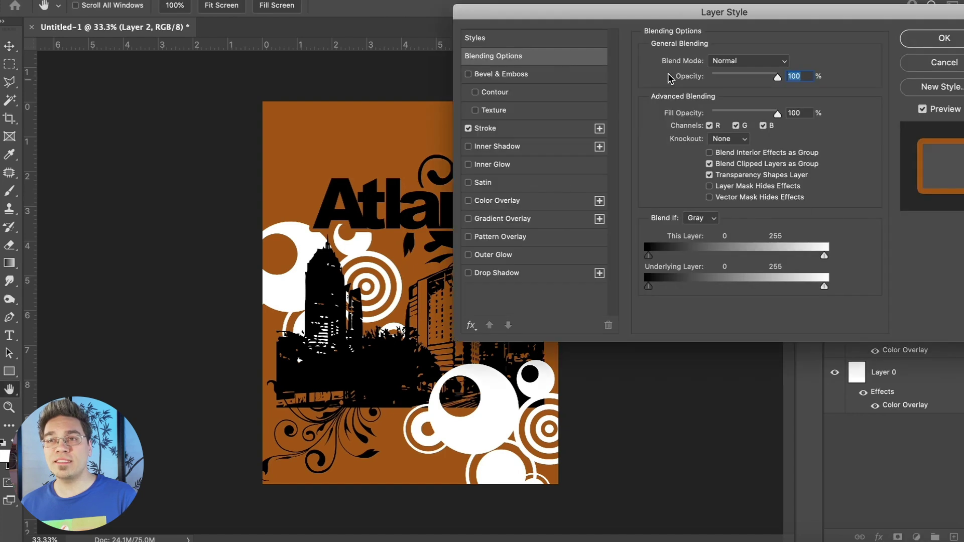
{"action": "key", "text": "ctrl+plus"}
{"action": "left_click", "coordinate": [538, 130]}
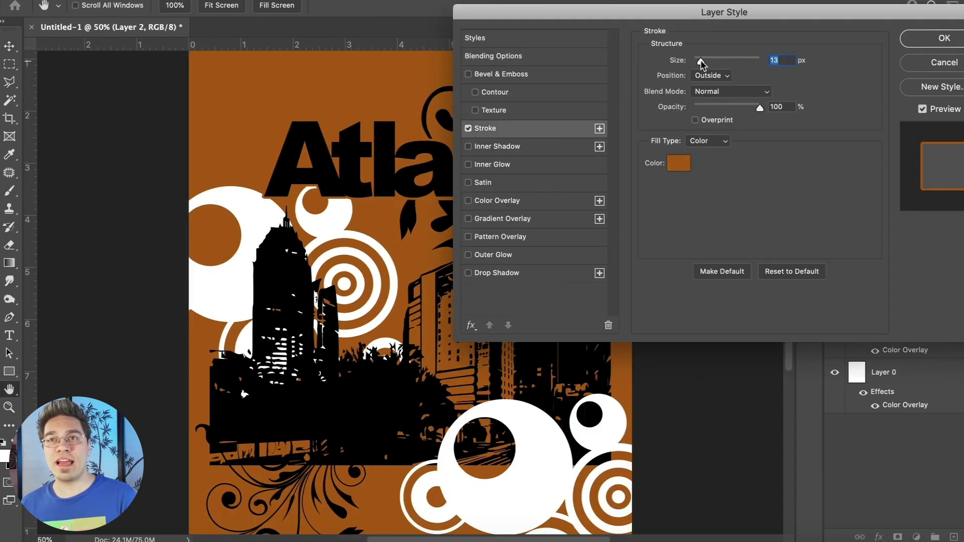
{"action": "key", "text": "Return"}
Nudge the white circle cluster behind the skyline's left tower slightly down and to the left, and deselect it.
{"action": "key", "text": "alt+bracketleft"}
{"action": "key", "text": "alt+bracketleft"}
{"action": "key", "text": "Down"}
{"action": "key", "text": "Down"}
{"action": "key", "text": "Down"}
{"action": "key", "text": "Down"}
{"action": "key", "text": "Down"}
{"action": "key", "text": "Down"}
{"action": "key", "text": "Down"}
{"action": "key", "text": "Down"}
{"action": "key", "text": "Down"}
{"action": "key", "text": "Down"}
{"action": "key", "text": "Down"}
{"action": "key", "text": "Down"}
{"action": "key", "text": "Down"}
{"action": "key", "text": "Down"}
{"action": "key", "text": "Down"}
{"action": "key", "text": "Down"}
{"action": "key", "text": "Down"}
{"action": "key", "text": "Down"}
{"action": "key", "text": "Down"}
{"action": "key", "text": "Down"}
{"action": "key", "text": "Left"}
{"action": "key", "text": "Left"}
{"action": "key", "text": "Left"}
{"action": "key", "text": "Left"}
{"action": "key", "text": "Left"}
{"action": "key", "text": "Left"}
{"action": "key", "text": "Left"}
{"action": "key", "text": "Left"}
{"action": "key", "text": "Left"}
{"action": "key", "text": "Left"}
{"action": "key", "text": "Left"}
{"action": "key", "text": "Left"}
{"action": "key", "text": "Left"}
{"action": "key", "text": "Left"}
{"action": "key", "text": "Left"}
{"action": "key", "text": "Left"}
{"action": "key", "text": "Left"}
{"action": "key", "text": "Left"}
{"action": "key", "text": "Left"}
{"action": "key", "text": "Down"}
{"action": "key", "text": "Down"}
{"action": "key", "text": "Down"}
{"action": "key", "text": "Down"}
{"action": "key", "text": "Down"}
{"action": "key", "text": "Down"}
{"action": "key", "text": "Down"}
{"action": "key", "text": "Down"}
{"action": "key", "text": "Down"}
{"action": "key", "text": "Down"}
{"action": "key", "text": "Down"}
{"action": "key", "text": "Down"}
{"action": "key", "text": "Down"}
{"action": "key", "text": "Down"}
{"action": "key", "text": "Down"}
{"action": "key", "text": "Down"}
{"action": "key", "text": "Down"}
{"action": "key", "text": "Down"}
{"action": "key", "text": "Down"}
{"action": "key", "text": "Down"}
{"action": "key", "text": "Down"}
{"action": "key", "text": "Down"}
{"action": "key", "text": "Down"}
{"action": "key", "text": "Down"}
{"action": "key", "text": "Down"}
{"action": "key", "text": "Down"}
{"action": "key", "text": "Down"}
{"action": "key", "text": "Down"}
{"action": "key", "text": "Down"}
{"action": "key", "text": "Down"}
{"action": "key", "text": "Left"}
{"action": "key", "text": "Left"}
{"action": "key", "text": "Left"}
{"action": "key", "text": "Left"}
{"action": "key", "text": "Left"}
{"action": "key", "text": "Left"}
{"action": "key", "text": "Left"}
{"action": "key", "text": "Left"}
{"action": "key", "text": "Left"}
{"action": "key", "text": "Left"}
{"action": "key", "text": "Down"}
{"action": "key", "text": "Down"}
{"action": "key", "text": "Down"}
{"action": "key", "text": "Down"}
{"action": "key", "text": "Down"}
{"action": "key", "text": "Down"}
{"action": "key", "text": "Down"}
{"action": "key", "text": "Down"}
{"action": "key", "text": "Down"}
{"action": "left_click", "coordinate": [103, 352]}
{"action": "key", "text": "super+minus"}
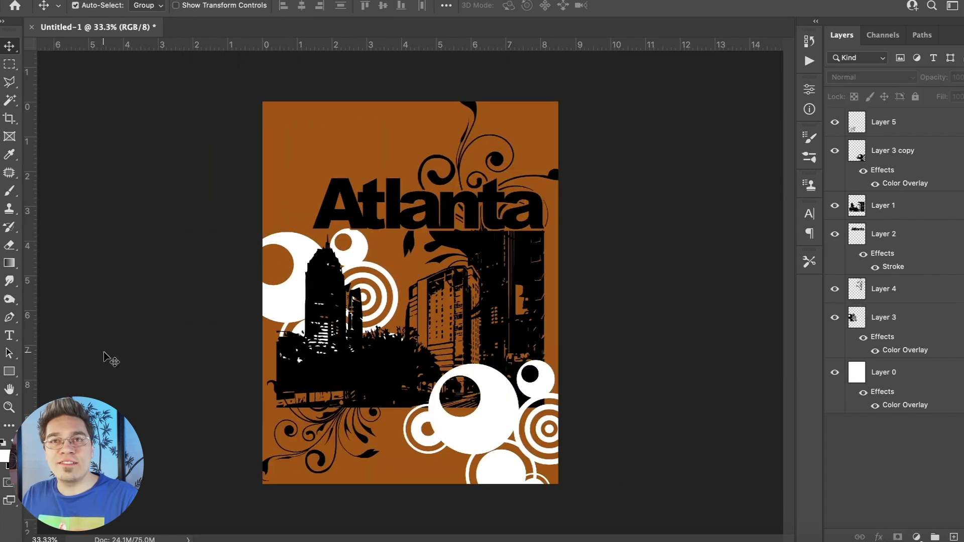
{"action": "key", "text": "super+minus"}
{"action": "key", "text": "super+plus"}
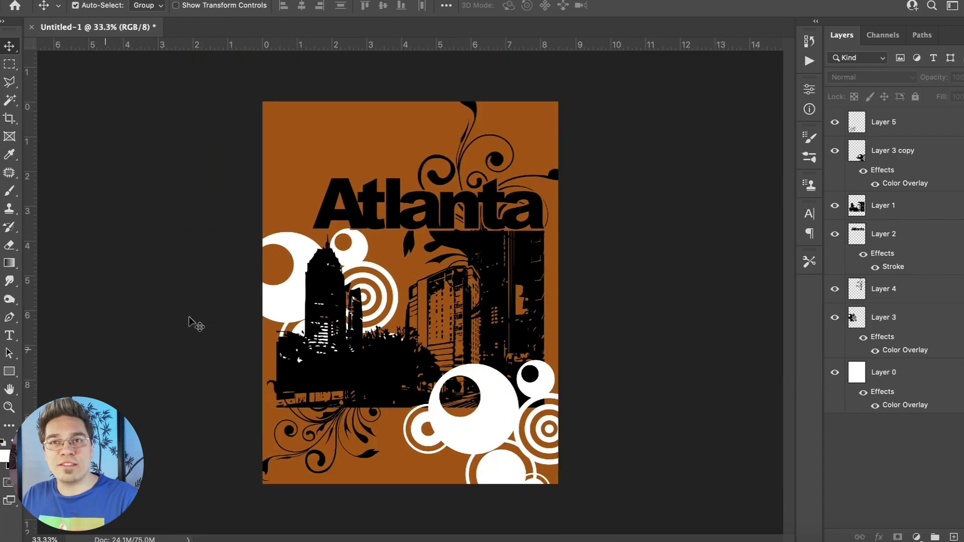
Copy the jumping man silhouette from the Illustrator ornament rows and switch back to Photoshop.
{"action": "right_click", "coordinate": [396, 540]}
{"action": "left_click", "coordinate": [395, 541]}
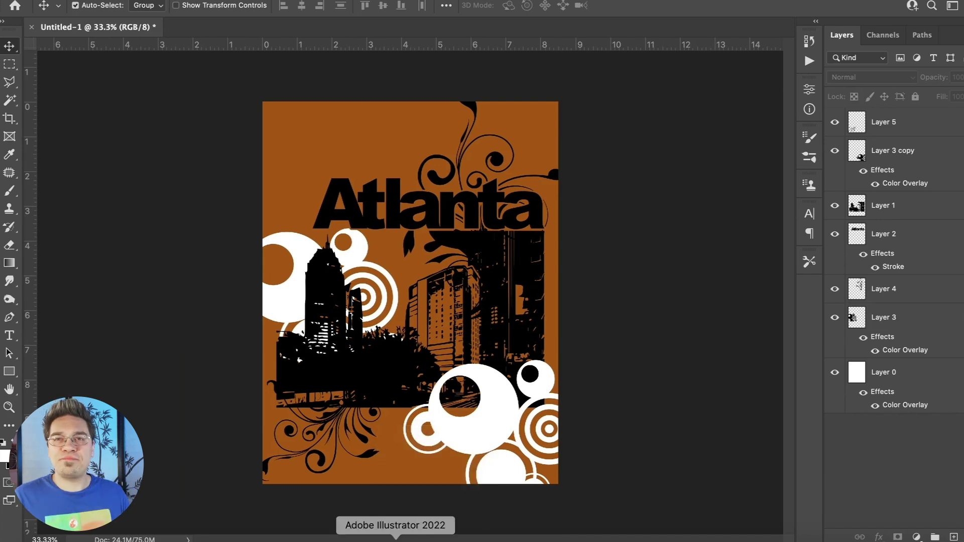
{"action": "left_click", "coordinate": [395, 540]}
{"action": "left_click", "coordinate": [477, 396]}
{"action": "key", "text": "super+minus"}
{"action": "scroll", "coordinate": [493, 390], "scroll_direction": "down", "scroll_amount": 5}
{"action": "scroll", "coordinate": [493, 391], "scroll_direction": "right", "scroll_amount": 4}
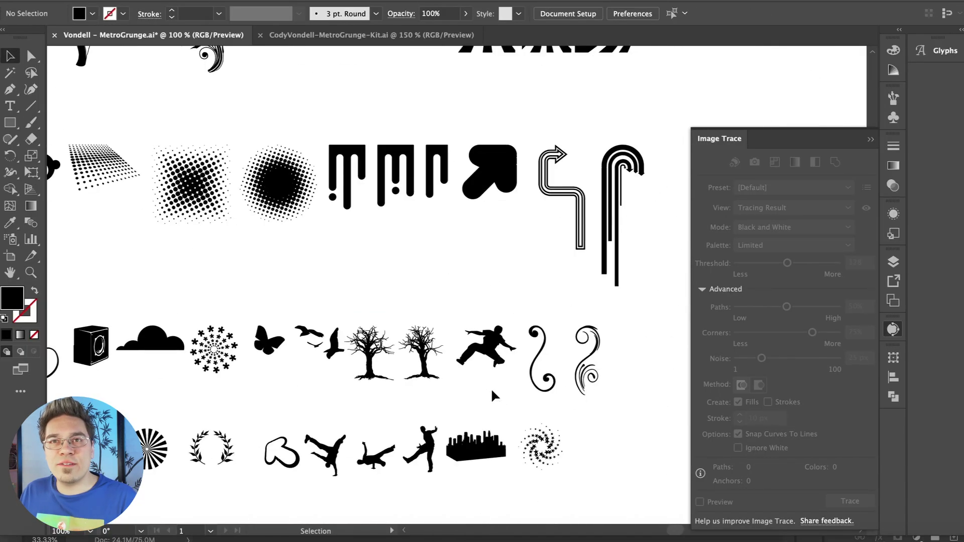
{"action": "left_click", "coordinate": [423, 358]}
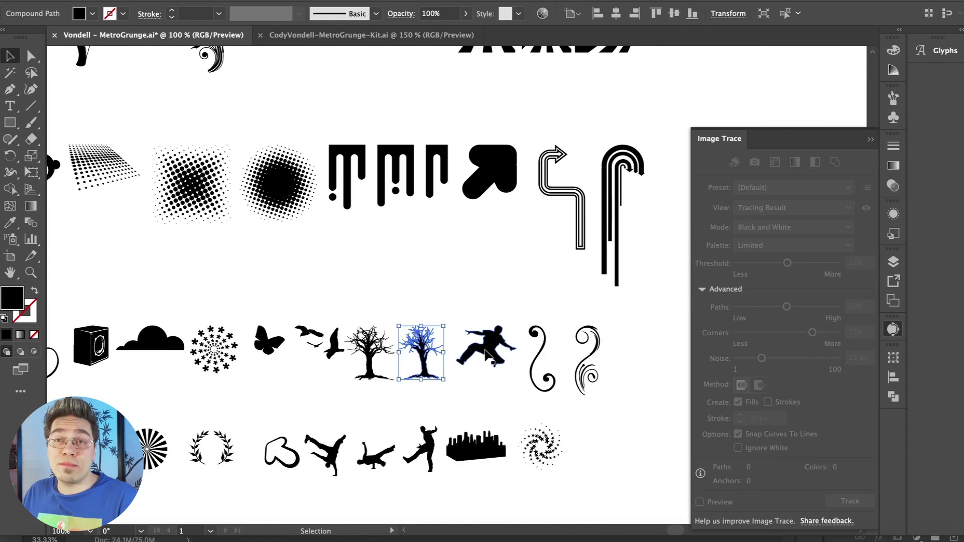
{"action": "left_click", "coordinate": [487, 355]}
{"action": "key", "text": "super+c"}
{"action": "left_click", "coordinate": [430, 538]}
Paste the jumping man as pixels, enlarge it to about 628%, rotate it -45° and place it over the middle of the skyline.
{"action": "key", "text": "super+v"}
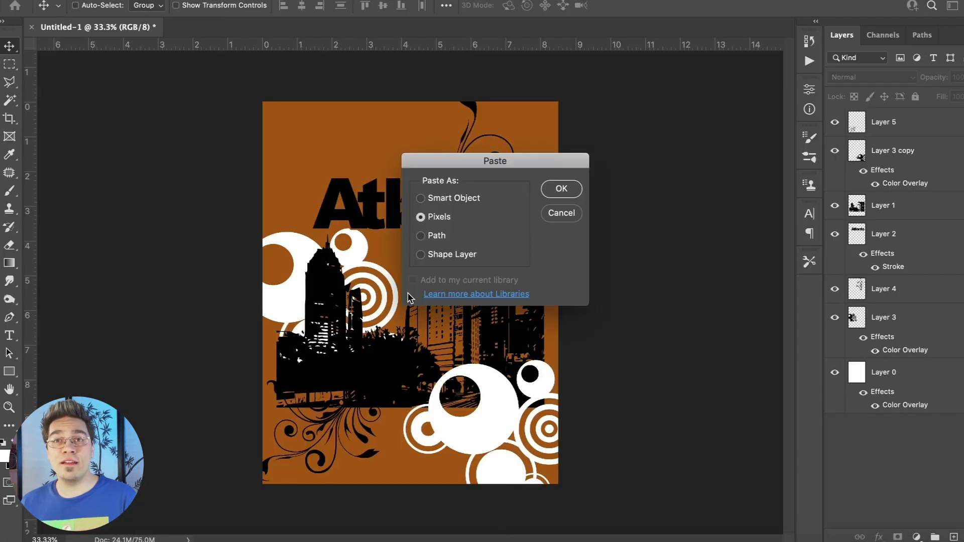
{"action": "key", "text": "Return"}
{"action": "left_click_drag", "start_coordinate": [382, 282], "coordinate": [333, 255]}
{"action": "left_click_drag", "start_coordinate": [435, 274], "coordinate": [420, 330]}
{"action": "left_click_drag", "start_coordinate": [409, 259], "coordinate": [417, 249]}
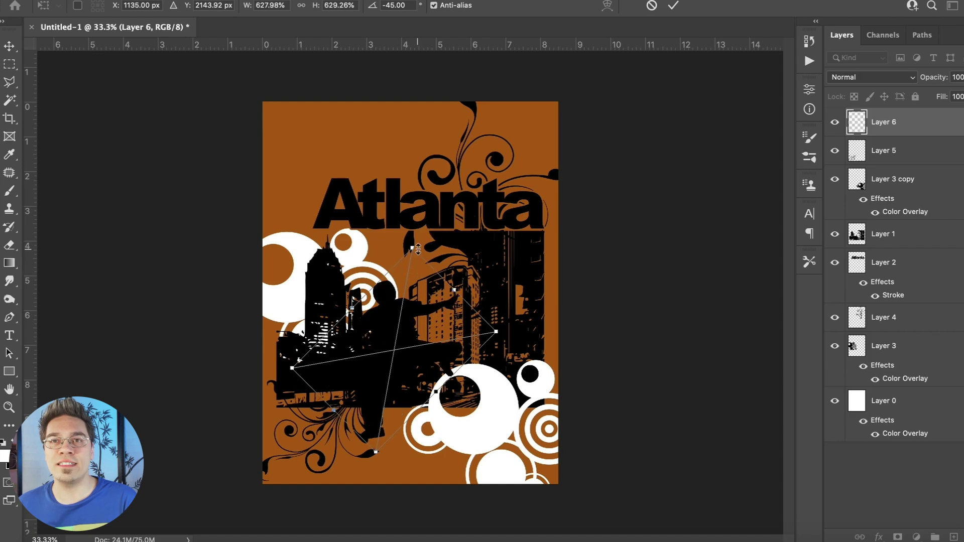
{"action": "key", "text": "Return"}
Add a Color Overlay to the jumping man layer, using the background's orange sampled from the page.
{"action": "double_click", "coordinate": [911, 126]}
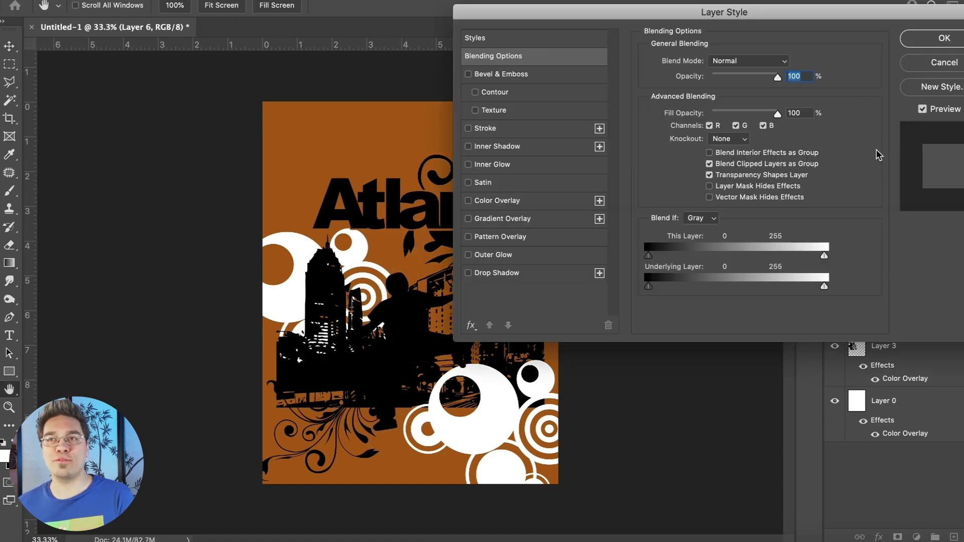
{"action": "left_click", "coordinate": [508, 201]}
{"action": "left_click", "coordinate": [785, 64]}
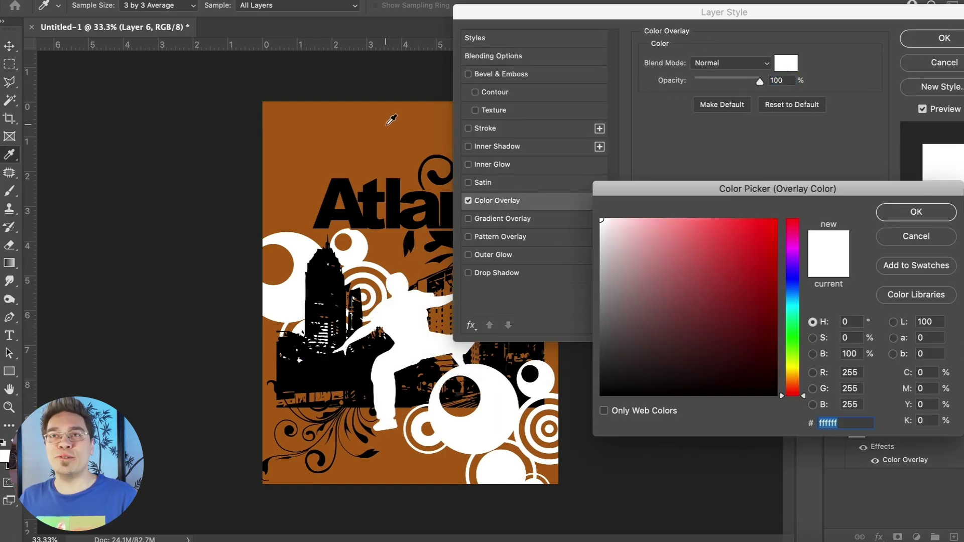
{"action": "left_click", "coordinate": [371, 145]}
{"action": "key", "text": "Return"}
Add a 43 px Stroke in black sampled from the skyline to the jumping man, and move the figure slightly up.
{"action": "left_click", "coordinate": [497, 129]}
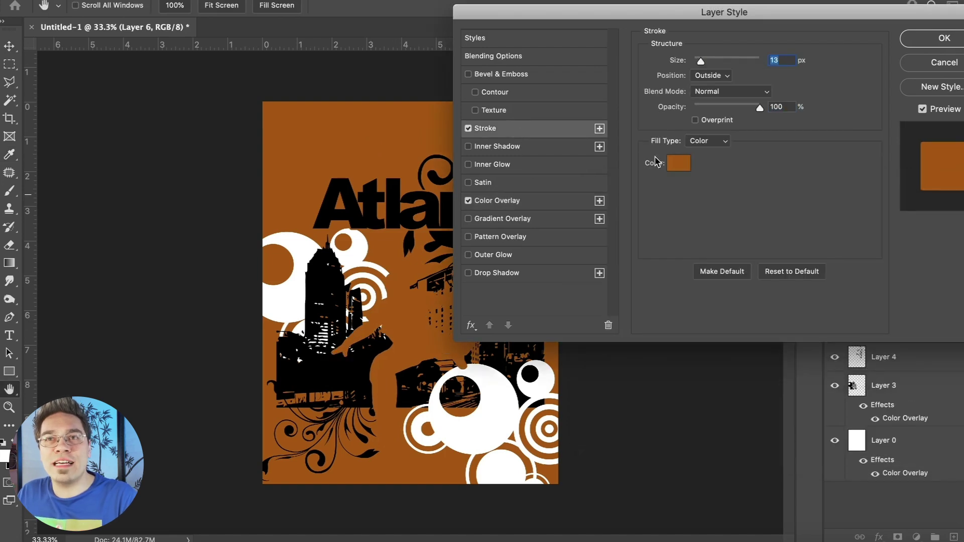
{"action": "left_click", "coordinate": [679, 163]}
{"action": "left_click", "coordinate": [330, 261]}
{"action": "key", "text": "Return"}
{"action": "left_click_drag", "start_coordinate": [700, 61], "coordinate": [709, 59]}
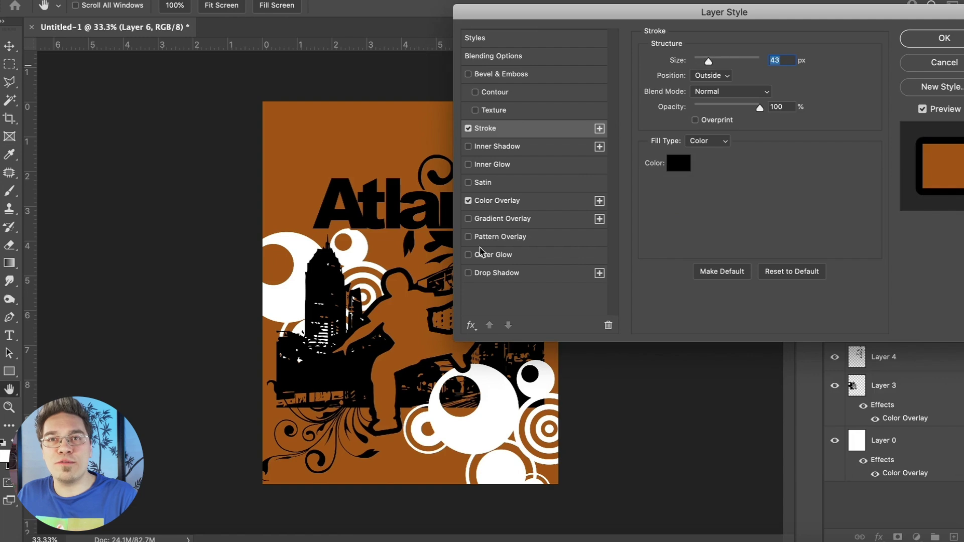
{"action": "key", "text": "Return"}
{"action": "mouse_move", "coordinate": [399, 307]}
{"action": "left_mouse_down"}
{"action": "mouse_move", "coordinate": [388, 290]}
{"action": "mouse_move", "coordinate": [401, 293]}
{"action": "left_mouse_up"}
Copy the kicking man silhouette from the bottom ornament row in Illustrator and switch back to Photoshop.
{"action": "left_click", "coordinate": [395, 541]}
{"action": "left_click", "coordinate": [369, 289]}
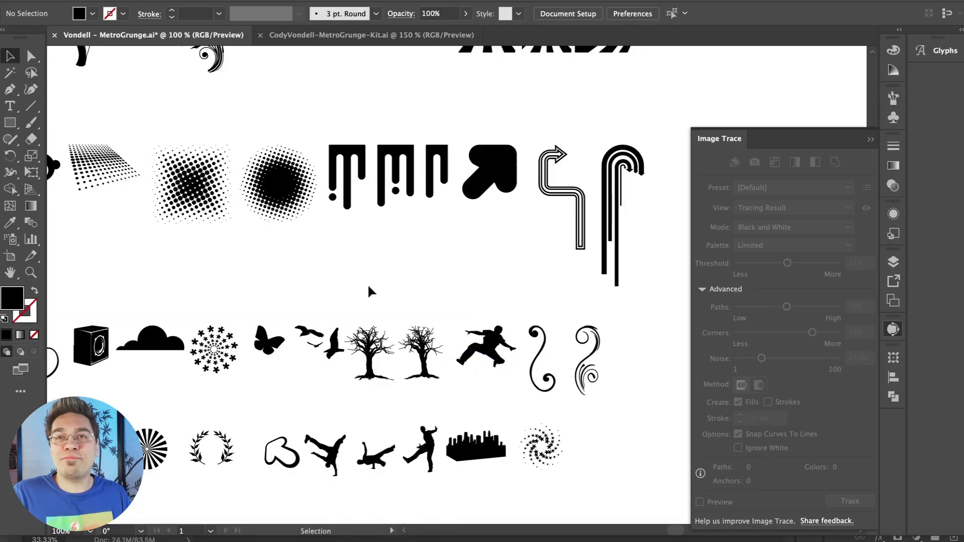
{"action": "left_click", "coordinate": [429, 448]}
{"action": "left_click", "coordinate": [429, 541]}
Paste the kicking man as pixels and enlarge it over the first figure in the middle of the page.
{"action": "key", "text": "super+v"}
{"action": "key", "text": "Return"}
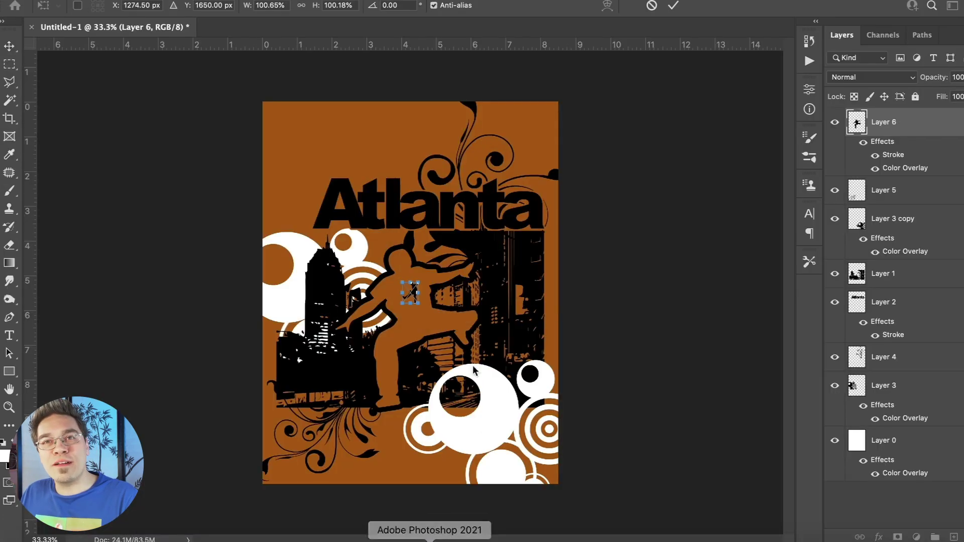
{"action": "left_click_drag", "start_coordinate": [418, 282], "coordinate": [462, 230]}
{"action": "key", "text": "Return"}
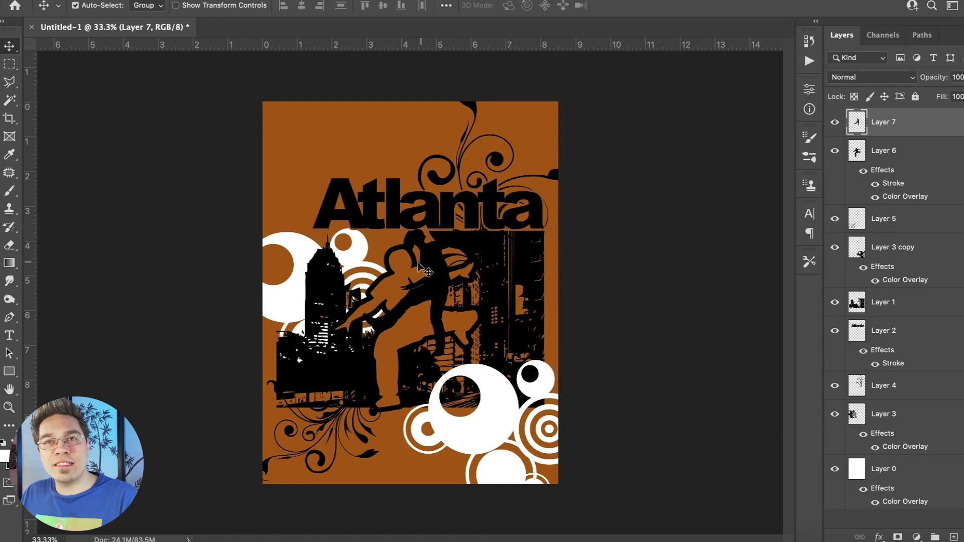
Copy the layer style of the large orange figure and paste it onto the kicking man layer.
{"action": "left_click", "coordinate": [400, 272]}
{"action": "left_click", "coordinate": [203, 1]}
{"action": "mouse_move", "coordinate": [260, 110]}
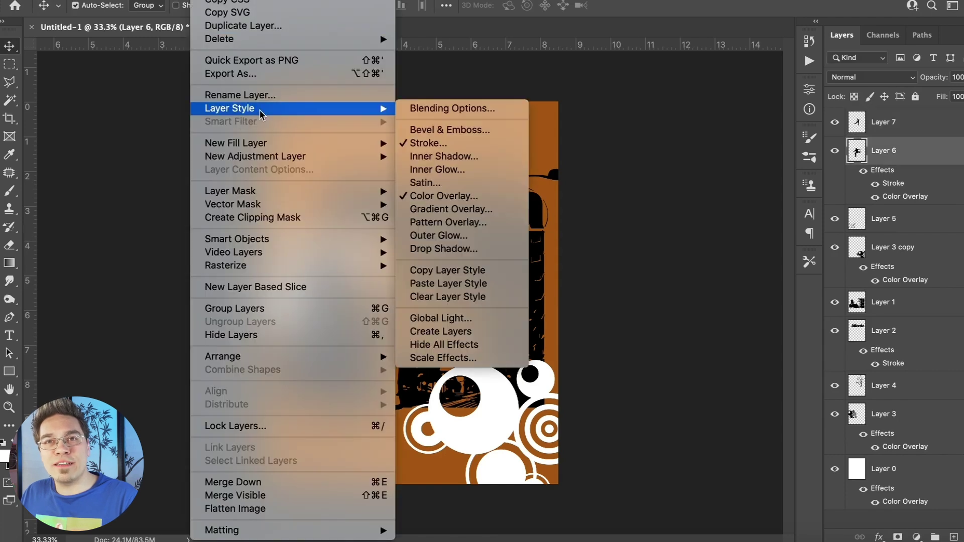
{"action": "left_click", "coordinate": [420, 270]}
{"action": "left_click", "coordinate": [407, 244]}
{"action": "left_click", "coordinate": [205, 0]}
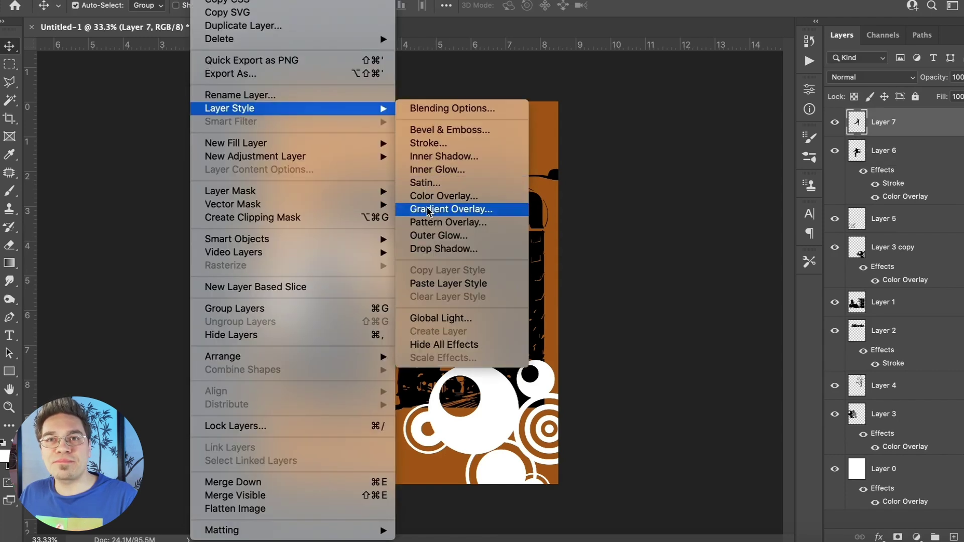
{"action": "left_click", "coordinate": [431, 279]}
Move the kicking man to the skyline's right side and send it three levels back, behind the lower-right white circles.
{"action": "left_click_drag", "start_coordinate": [508, 360], "coordinate": [522, 311]}
{"action": "key", "text": "super+bracketleft"}
{"action": "key", "text": "super+bracketleft"}
{"action": "key", "text": "super+bracketleft"}
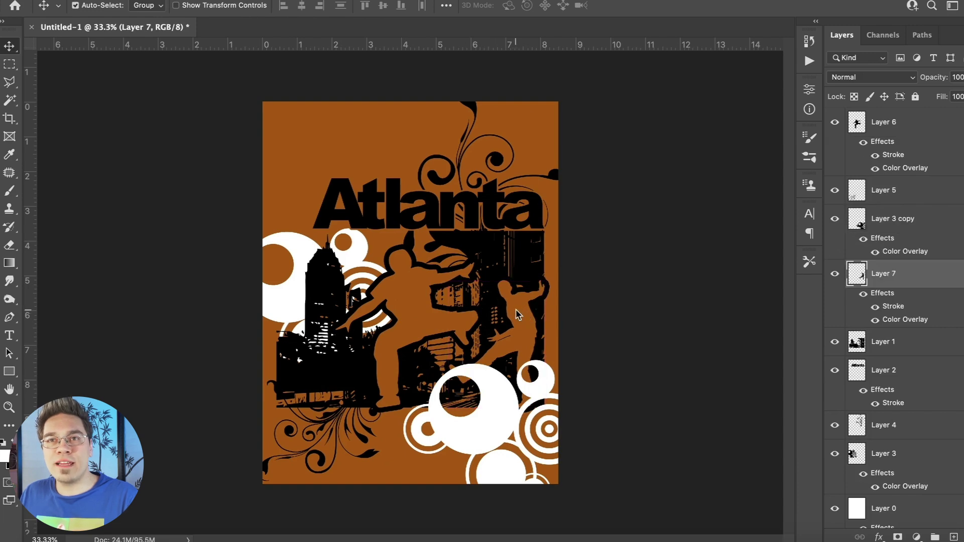
Copy the handstand breakdancer silhouette from the bottom ornament row in Illustrator and switch back to Photoshop.
{"action": "left_click", "coordinate": [394, 533]}
{"action": "left_click", "coordinate": [325, 442]}
{"action": "key", "text": "super+c"}
{"action": "left_click", "coordinate": [429, 535]}
Paste the handstand breakdancer as pixels, enlarge it to about 531%, and place it over the skyline's lower-left part.
{"action": "key", "text": "super+v"}
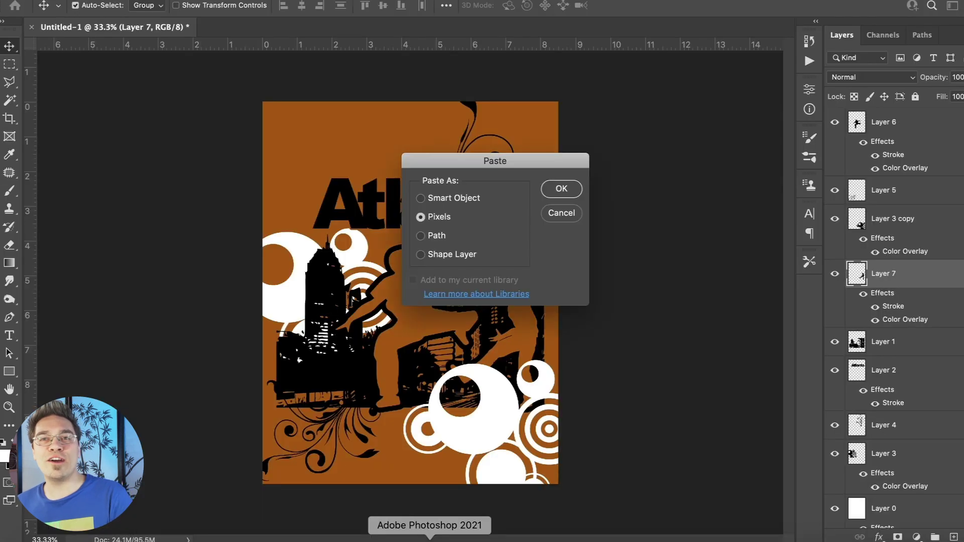
{"action": "key", "text": "Return"}
{"action": "left_click_drag", "start_coordinate": [406, 281], "coordinate": [343, 263]}
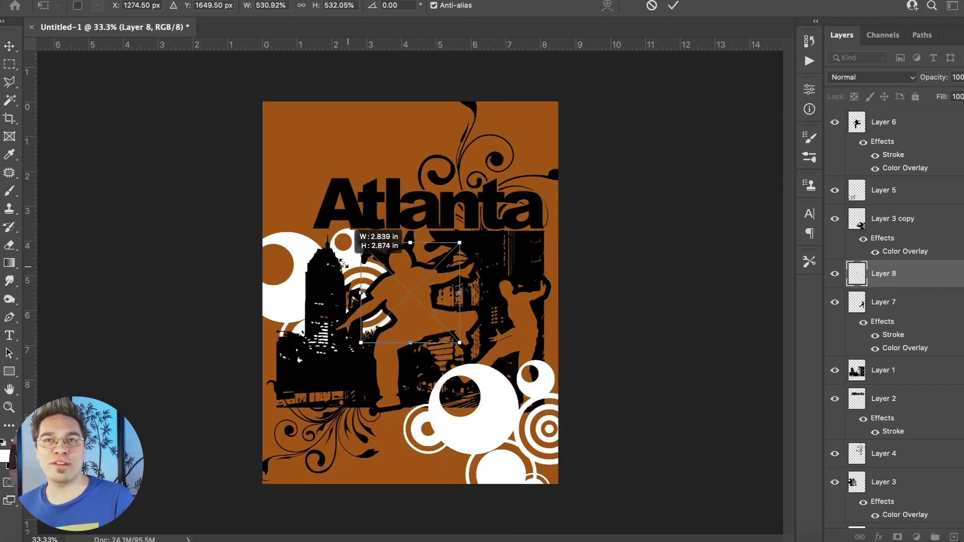
{"action": "left_click_drag", "start_coordinate": [418, 270], "coordinate": [326, 347]}
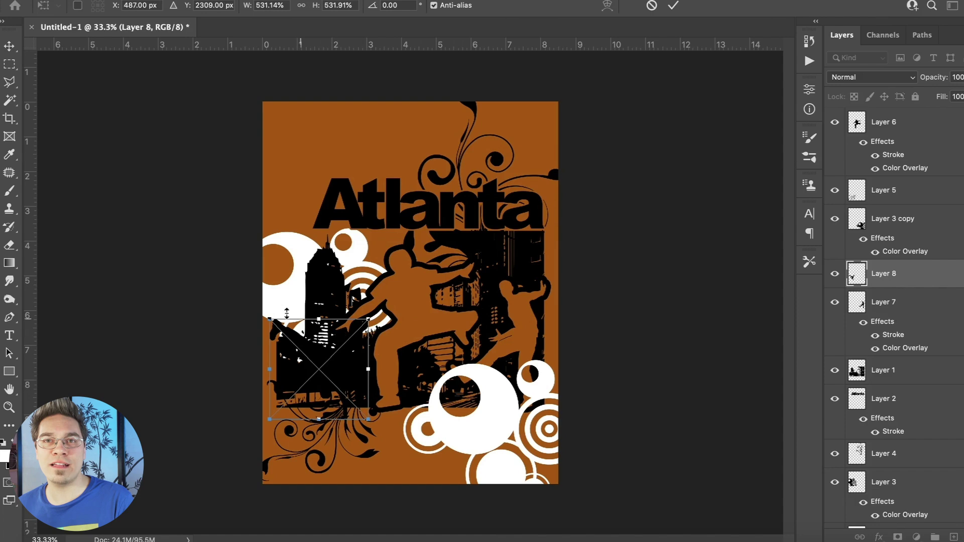
{"action": "mouse_move", "coordinate": [270, 321]}
{"action": "left_mouse_down"}
{"action": "mouse_move", "coordinate": [266, 305]}
{"action": "mouse_move", "coordinate": [276, 310]}
{"action": "left_mouse_up"}
{"action": "key", "text": "Return"}
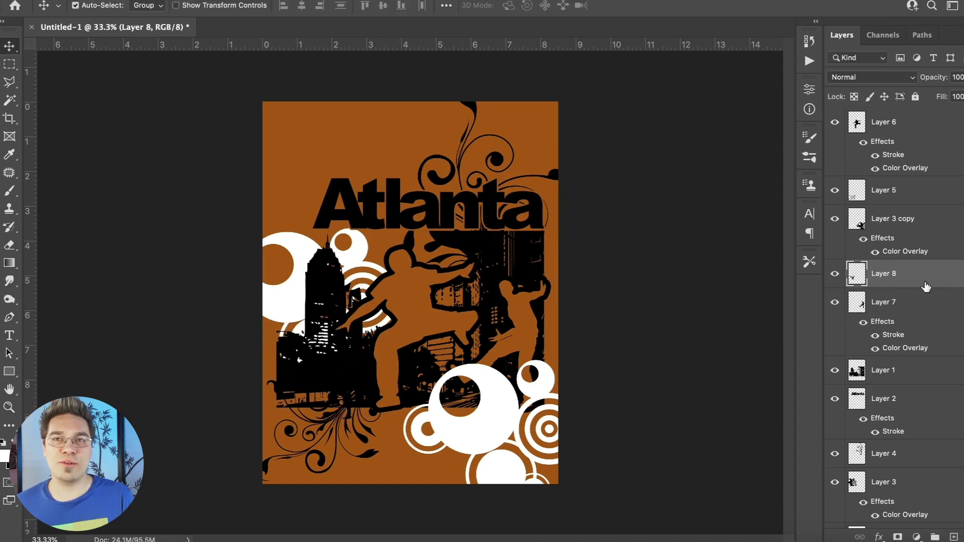
Paste the copied layer style onto the handstand breakdancer and bring its layer two levels forward, above the lower-left floral swirl.
{"action": "left_click", "coordinate": [203, 0]}
{"action": "mouse_move", "coordinate": [239, 112]}
{"action": "left_click", "coordinate": [444, 285]}
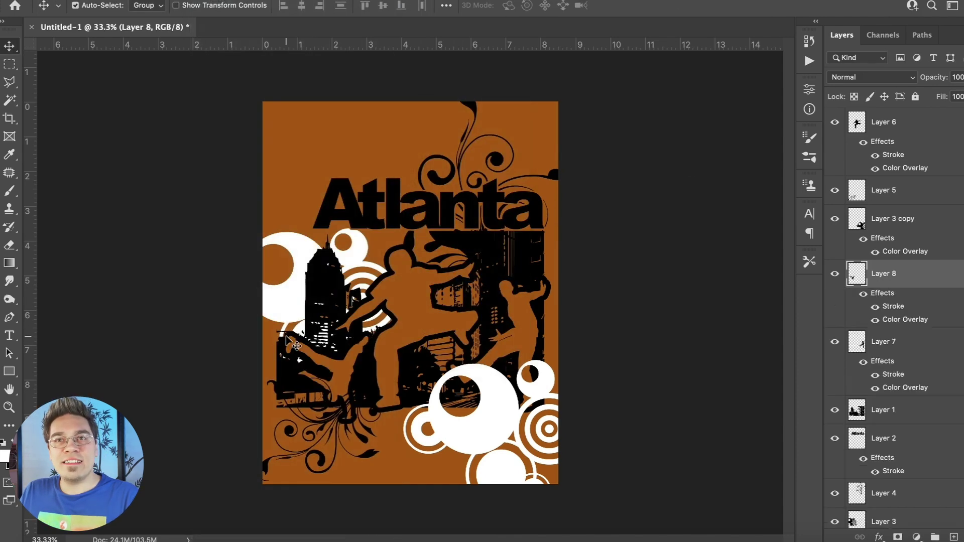
{"action": "key", "text": "ctrl+bracketright"}
{"action": "key", "text": "ctrl+bracketright"}
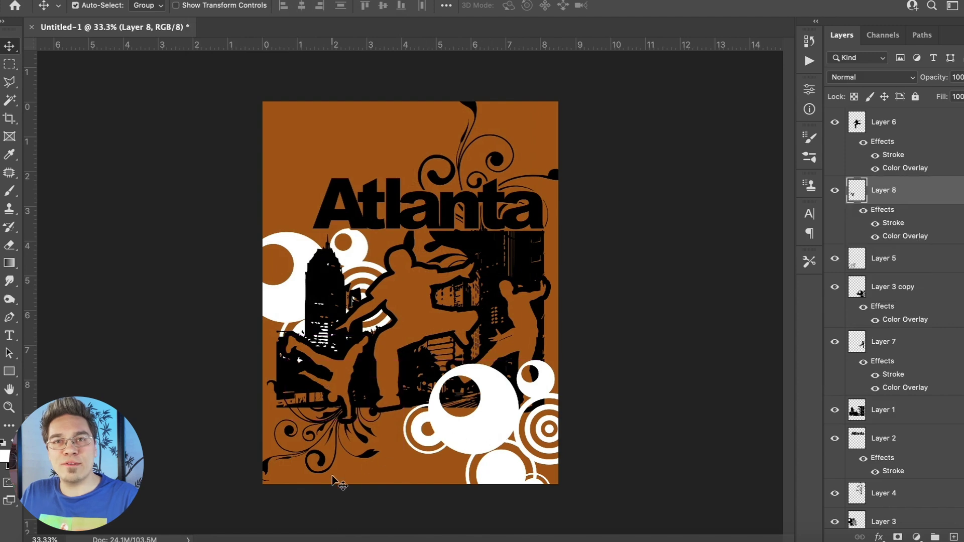
Scale the handstand breakdancer down to about 93% and rotate it slightly counterclockwise.
{"action": "left_click", "coordinate": [130, 0]}
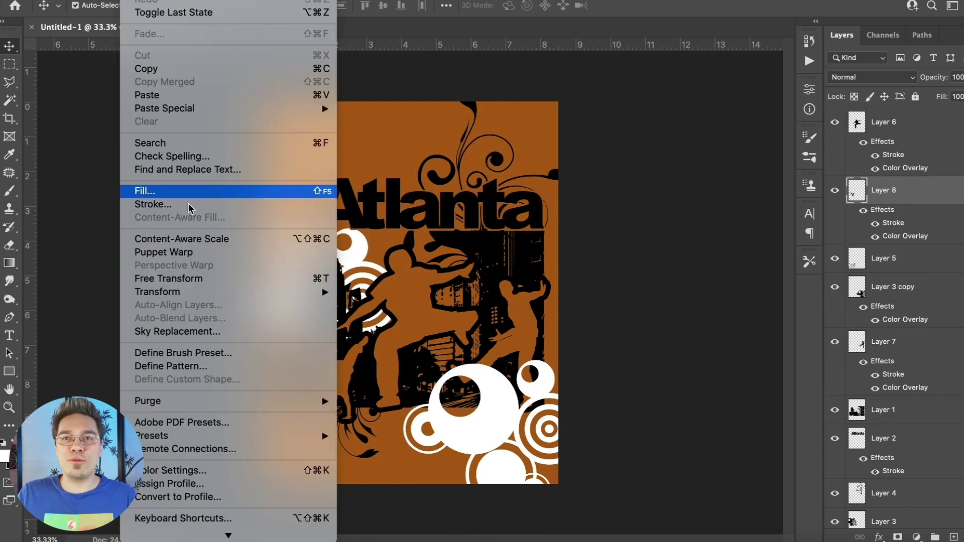
{"action": "left_click", "coordinate": [199, 276]}
{"action": "left_click_drag", "start_coordinate": [370, 333], "coordinate": [362, 341]}
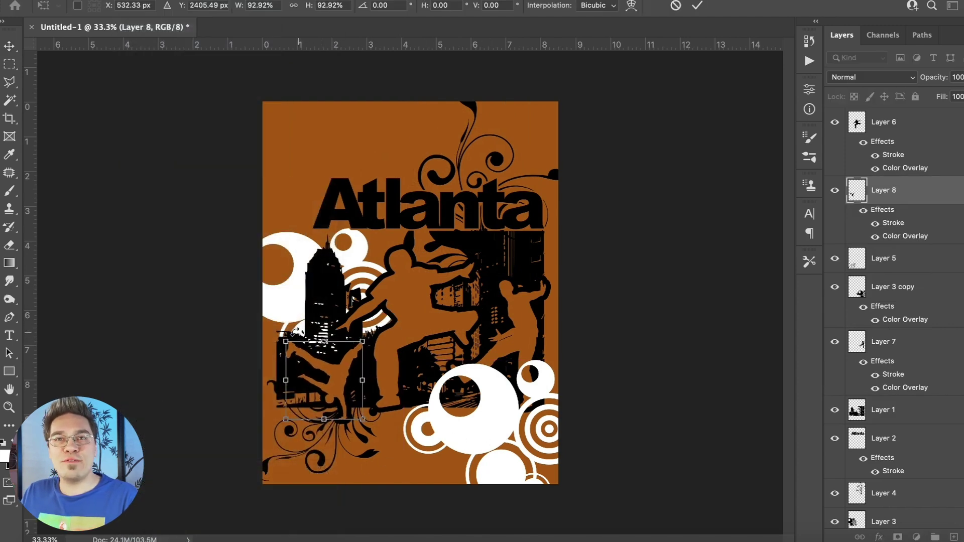
{"action": "left_click_drag", "start_coordinate": [286, 331], "coordinate": [279, 336]}
{"action": "key", "text": "Return"}
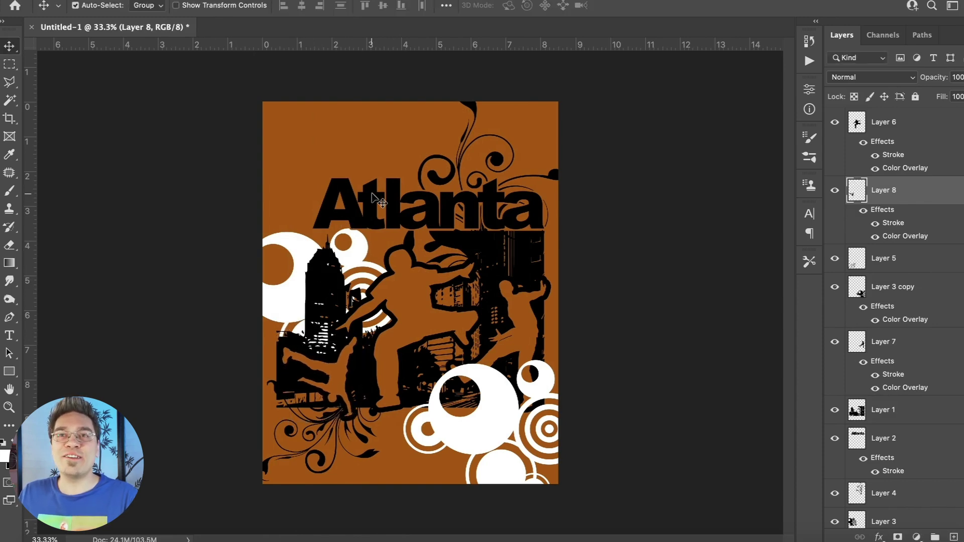
Move the floral swirl above the lettering slightly to the right and deselect its layer.
{"action": "left_click", "coordinate": [449, 173]}
{"action": "left_click_drag", "start_coordinate": [437, 177], "coordinate": [443, 180]}
{"action": "left_click", "coordinate": [251, 174]}
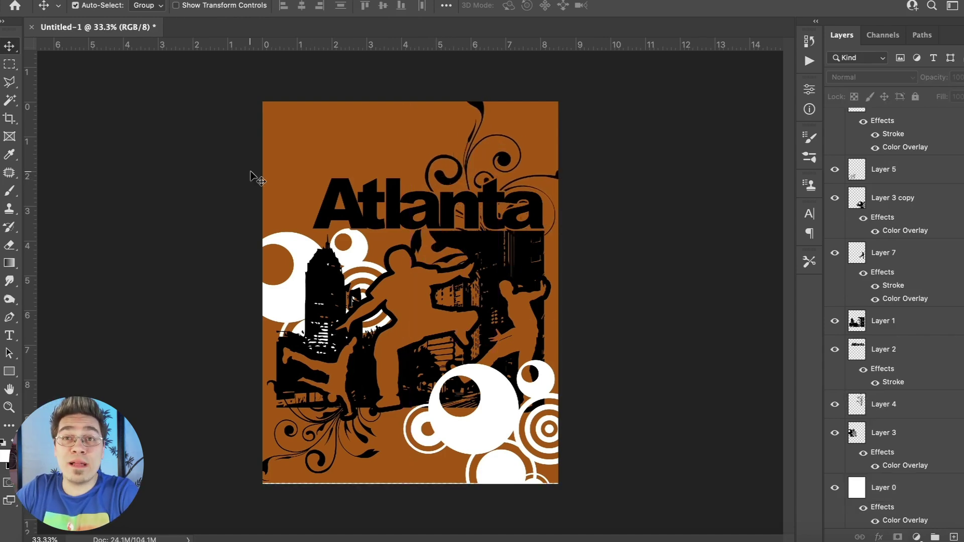
{"action": "left_click", "coordinate": [312, 157]}
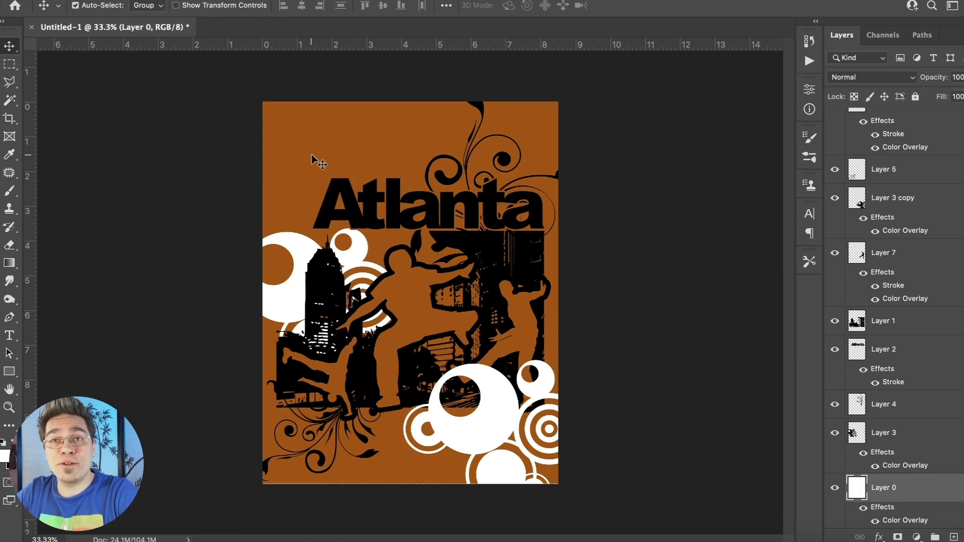
{"action": "left_click", "coordinate": [159, 278]}
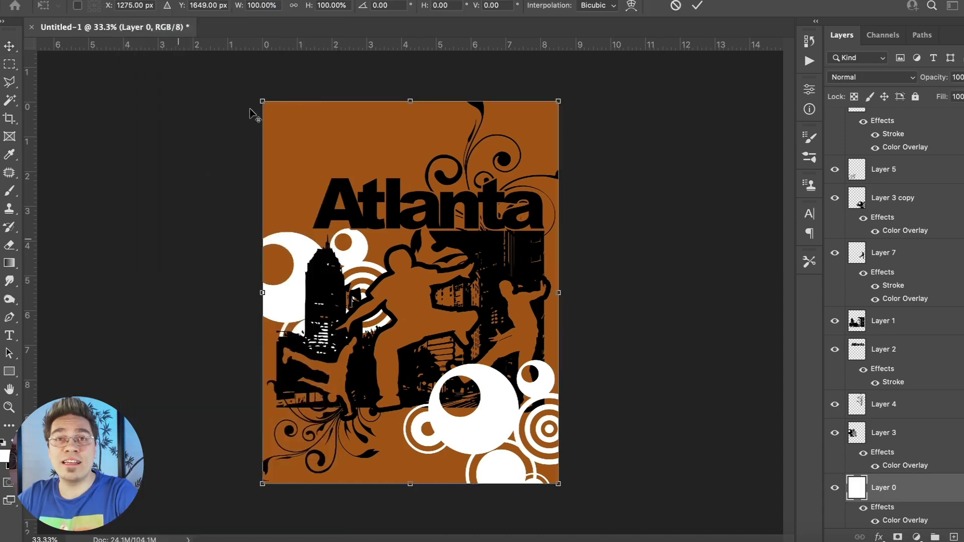
{"action": "key", "text": "Return"}
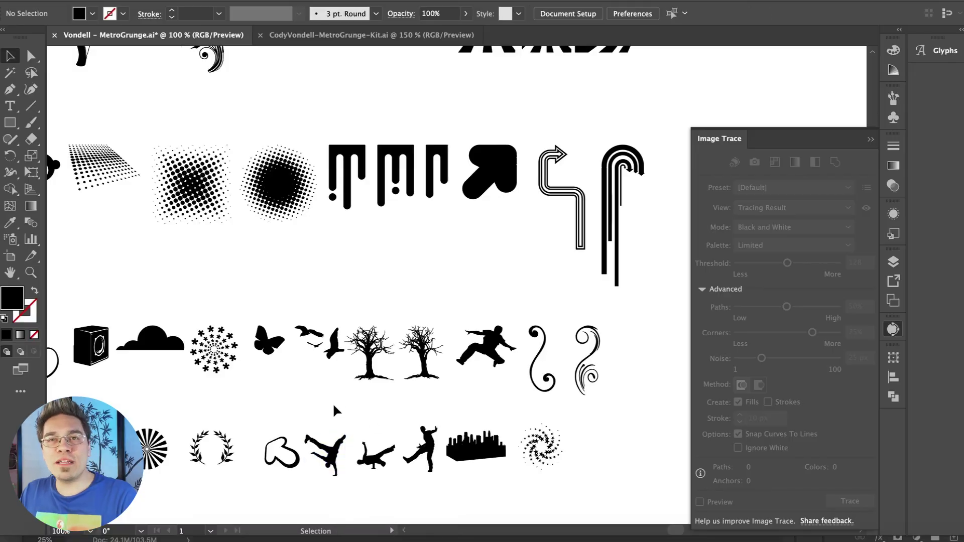
Copy the round halftone pattern from Illustrator, paste it into the Photoshop poster as pixels, and enlarge it behind the main dancer.
{"action": "left_click", "coordinate": [273, 185]}
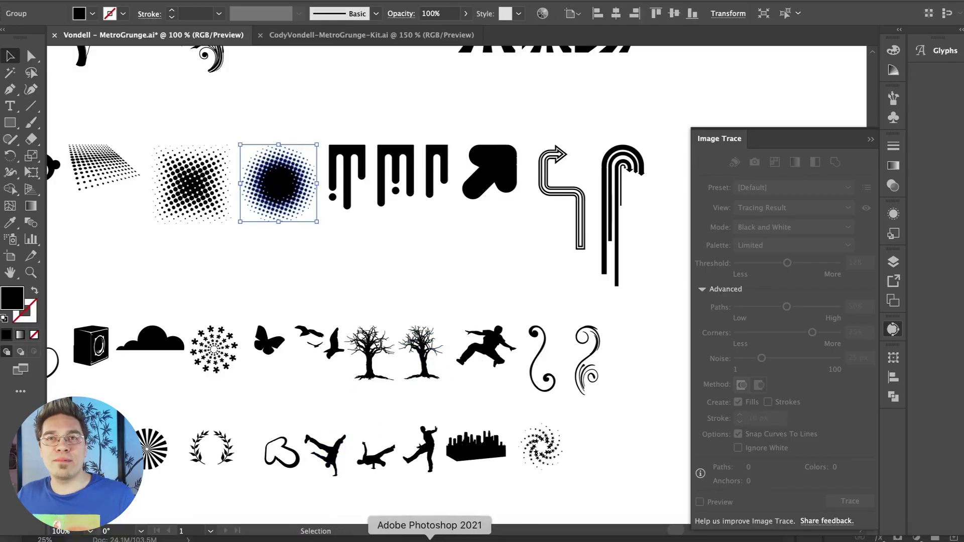
{"action": "left_click", "coordinate": [211, 190]}
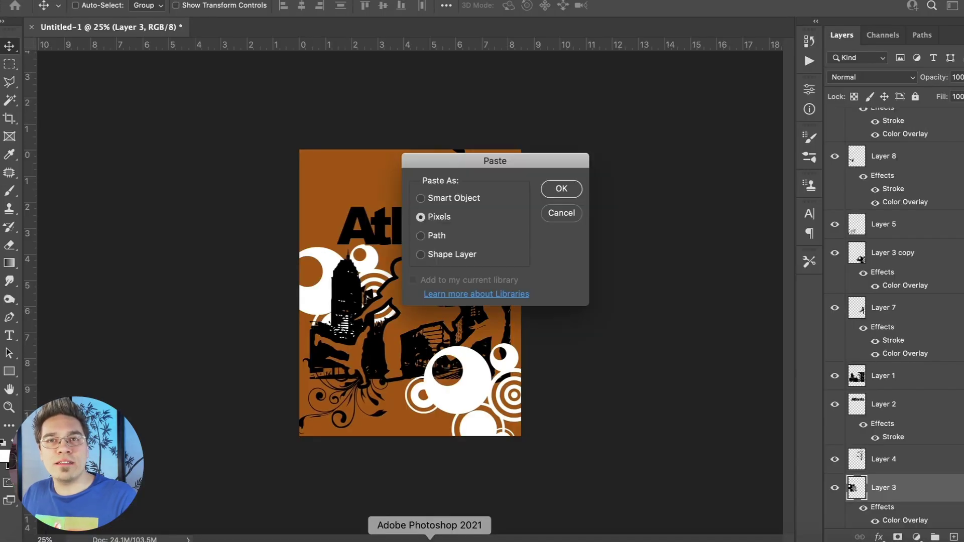
{"action": "left_click_drag", "start_coordinate": [397, 279], "coordinate": [507, 217]}
{"action": "key", "text": "Return"}
Try smaller duplicates of the halftone circle at the poster's right edge and lower-left edge, and delete both duplicates.
{"action": "key", "text": "super+j"}
{"action": "left_click", "coordinate": [129, 1]}
{"action": "left_click", "coordinate": [188, 278]}
{"action": "key", "text": "Return"}
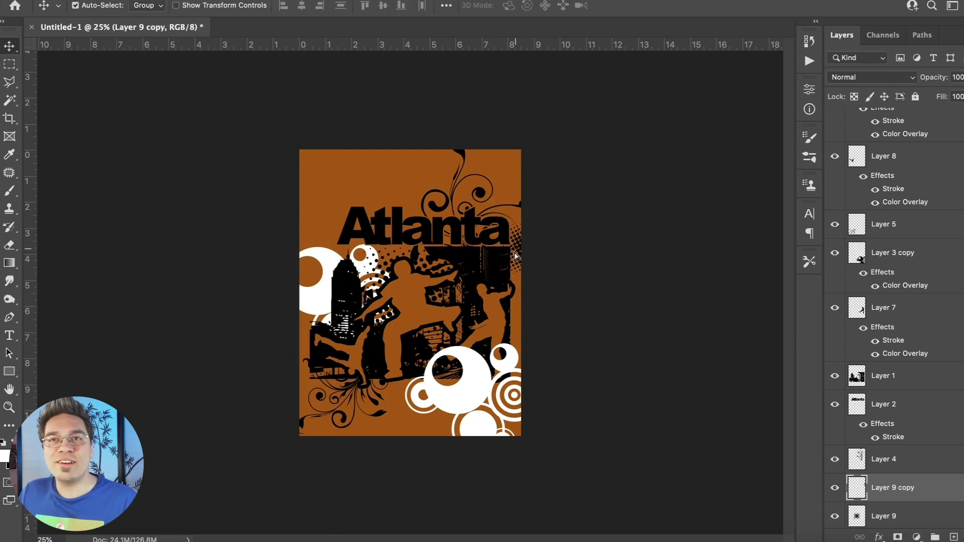
{"action": "left_click_drag", "start_coordinate": [499, 266], "coordinate": [516, 261]}
{"action": "left_click_drag", "start_coordinate": [345, 361], "coordinate": [320, 386]}
{"action": "left_click", "coordinate": [178, 344]}
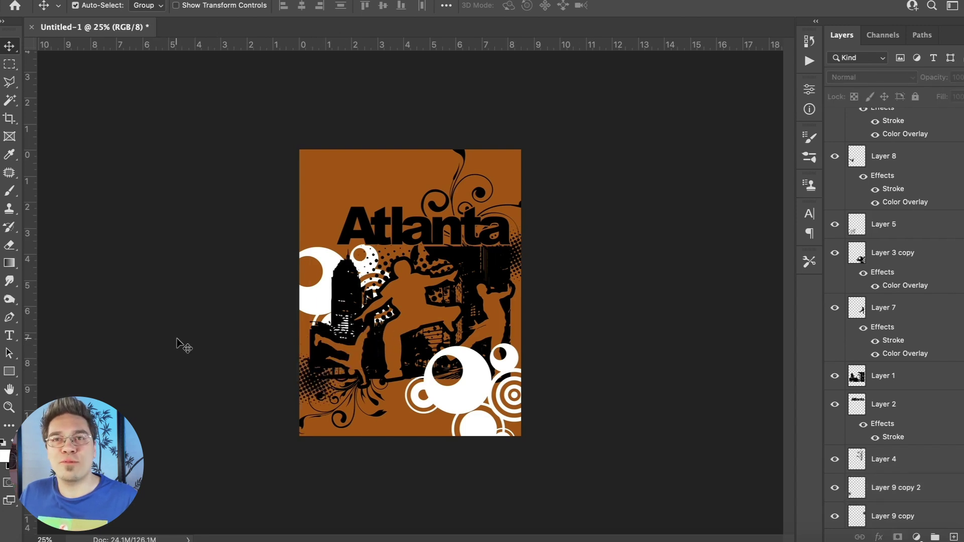
{"action": "left_click", "coordinate": [302, 384]}
{"action": "key", "text": "Delete"}
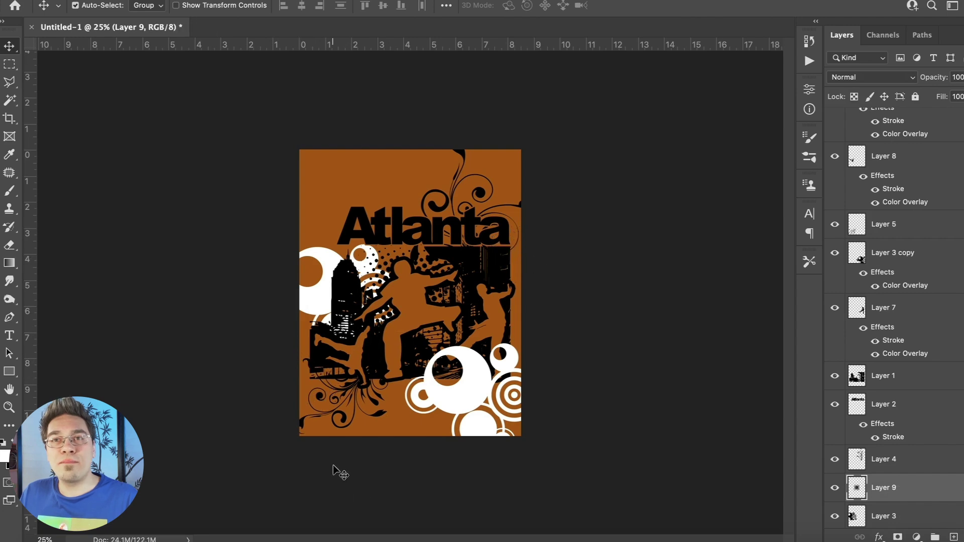
Switch to Illustrator, copy a paint splatter from the row below the circles, and return to Photoshop.
{"action": "left_click", "coordinate": [396, 540]}
{"action": "left_click", "coordinate": [298, 306]}
{"action": "scroll", "coordinate": [298, 306], "scroll_direction": "down", "scroll_amount": 1}
{"action": "scroll", "coordinate": [298, 306], "scroll_direction": "up", "scroll_amount": 5}
{"action": "scroll", "coordinate": [299, 311], "scroll_direction": "down", "scroll_amount": 3}
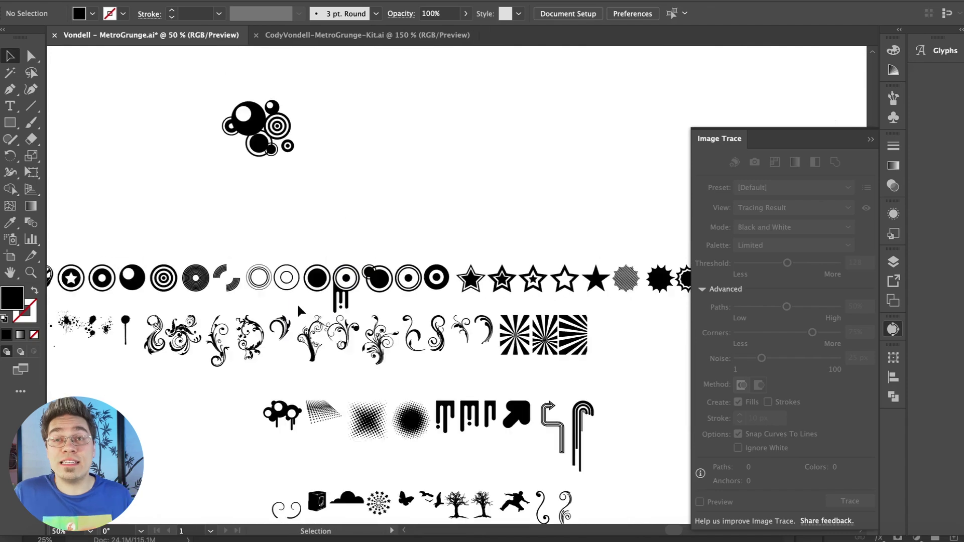
{"action": "scroll", "coordinate": [299, 307], "scroll_direction": "left", "scroll_amount": 5}
{"action": "left_click", "coordinate": [224, 271]}
{"action": "key", "text": "super+equal"}
{"action": "key", "text": "super+equal"}
{"action": "key", "text": "super+equal"}
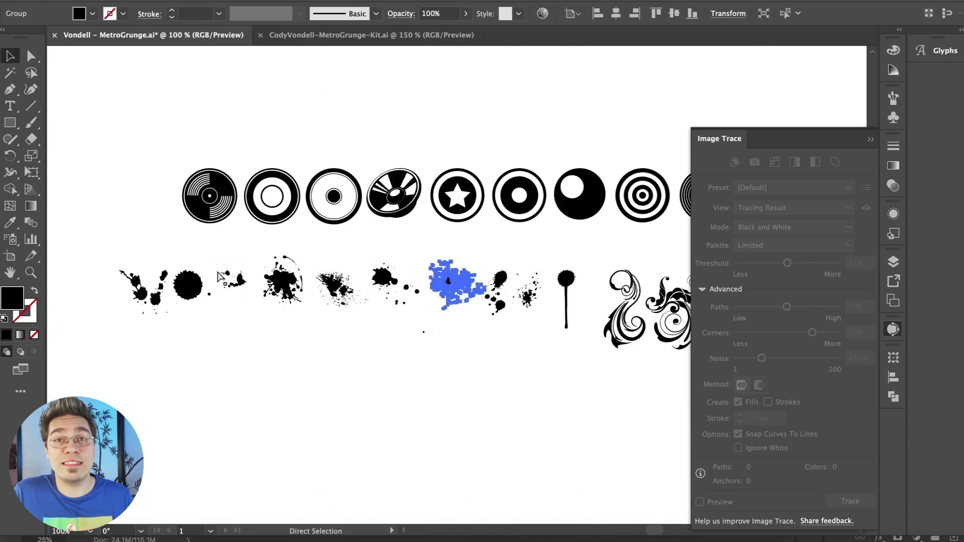
{"action": "left_click", "coordinate": [576, 301]}
{"action": "left_click", "coordinate": [424, 532]}
Paste the paint splatter as pixels, enlarge it, and give its layer a white Color Overlay.
{"action": "key", "text": "super+v"}
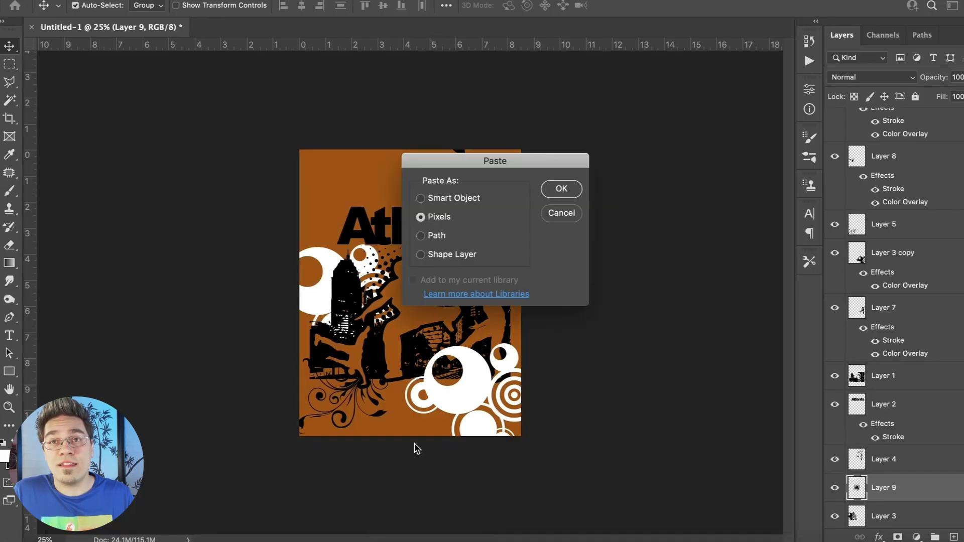
{"action": "key", "text": "Return"}
{"action": "left_click_drag", "start_coordinate": [406, 289], "coordinate": [355, 219]}
{"action": "key", "text": "Return"}
{"action": "double_click", "coordinate": [953, 492]}
{"action": "left_click", "coordinate": [519, 202]}
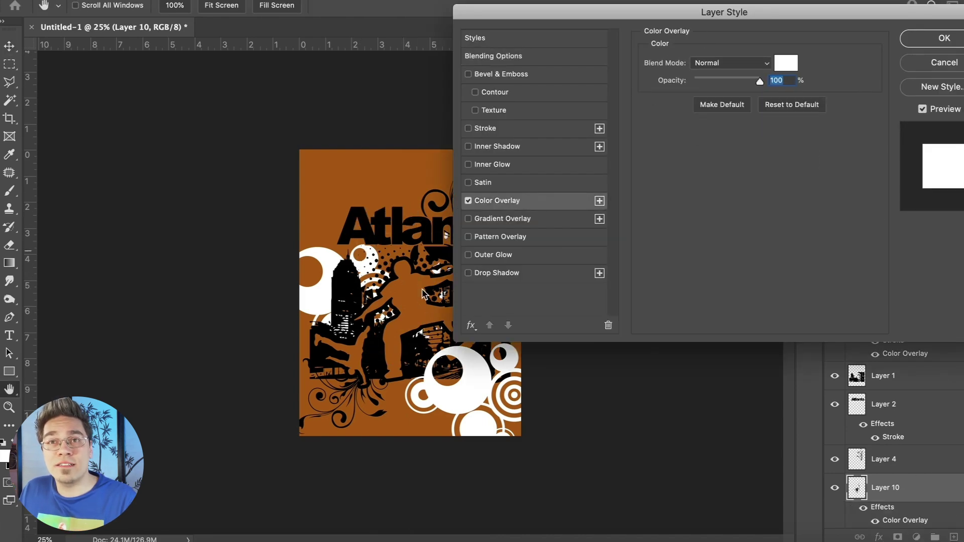
{"action": "key", "text": "Return"}
Transform the white splatter to fit the poster's upper-right area behind the lettering, and place a duplicate behind the lower-left floral swirl.
{"action": "left_click", "coordinate": [136, 1]}
{"action": "key", "text": "super+t"}
{"action": "mouse_move", "coordinate": [373, 323]}
{"action": "left_mouse_down"}
{"action": "mouse_move", "coordinate": [463, 272]}
{"action": "mouse_move", "coordinate": [456, 252]}
{"action": "mouse_move", "coordinate": [473, 230]}
{"action": "mouse_move", "coordinate": [371, 346]}
{"action": "mouse_move", "coordinate": [341, 362]}
{"action": "mouse_move", "coordinate": [361, 325]}
{"action": "mouse_move", "coordinate": [375, 331]}
{"action": "left_mouse_up"}
{"action": "key", "text": "Return"}
{"action": "left_click", "coordinate": [125, 1]}
{"action": "mouse_move", "coordinate": [190, 291]}
{"action": "left_click", "coordinate": [405, 470]}
{"action": "left_click_drag", "start_coordinate": [313, 405], "coordinate": [336, 480]}
{"action": "key", "text": "ctrl+plus"}
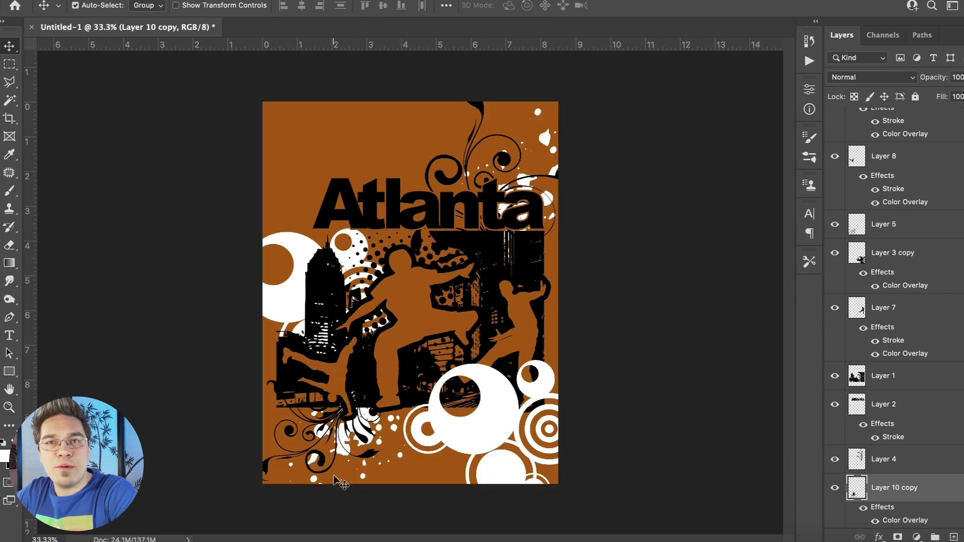
Switch to Illustrator, copy the speckled splatter in the row below the circles, and return to Photoshop.
{"action": "left_click", "coordinate": [396, 541]}
{"action": "left_click", "coordinate": [497, 432]}
{"action": "key", "text": "ctrl+minus"}
{"action": "key", "text": "ctrl+minus"}
{"action": "scroll", "coordinate": [497, 432], "scroll_direction": "right", "scroll_amount": 4}
{"action": "scroll", "coordinate": [496, 432], "scroll_direction": "up", "scroll_amount": 2}
{"action": "scroll", "coordinate": [497, 432], "scroll_direction": "right", "scroll_amount": 4}
{"action": "left_click", "coordinate": [150, 386]}
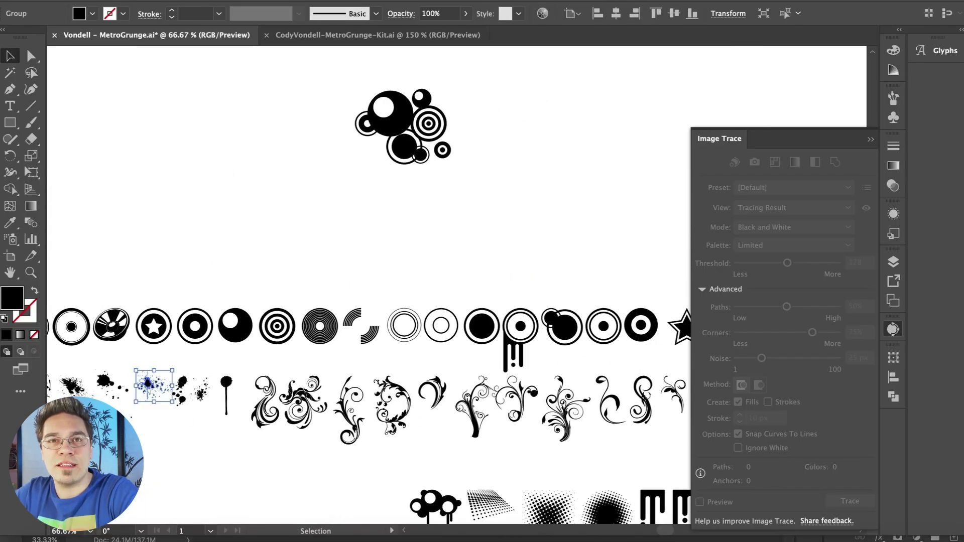
{"action": "key", "text": "ctrl+c"}
{"action": "left_click", "coordinate": [430, 538]}
Paste the speckled splatter as pixels, enlarge it across the skyline, and give its layer a white Color Overlay.
{"action": "key", "text": "ctrl+v"}
{"action": "key", "text": "Return"}
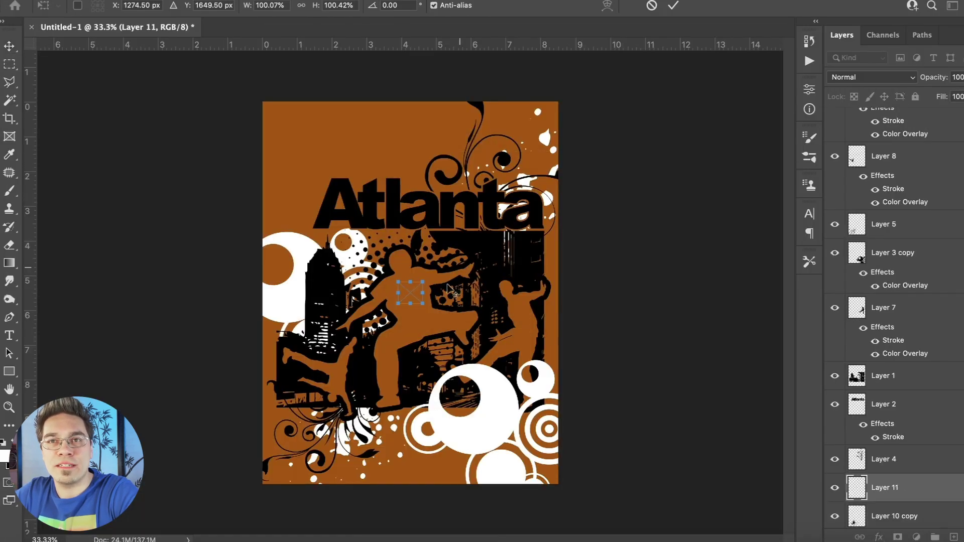
{"action": "left_click_drag", "start_coordinate": [399, 281], "coordinate": [282, 172]}
{"action": "key", "text": "Return"}
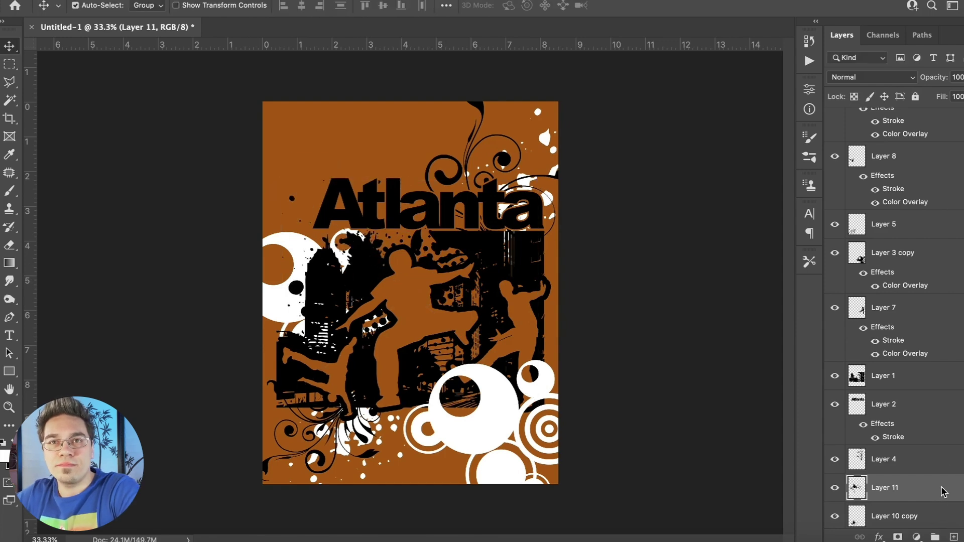
{"action": "double_click", "coordinate": [942, 493]}
{"action": "left_click", "coordinate": [467, 200]}
{"action": "key", "text": "Return"}
Move the speckled splatter between the main dancer and the kicking man, and bring it three levels forward, above the skyline.
{"action": "left_click_drag", "start_coordinate": [312, 152], "coordinate": [481, 319]}
{"action": "key", "text": "ctrl+bracketright"}
{"action": "key", "text": "ctrl+bracketright"}
{"action": "key", "text": "ctrl+bracketright"}
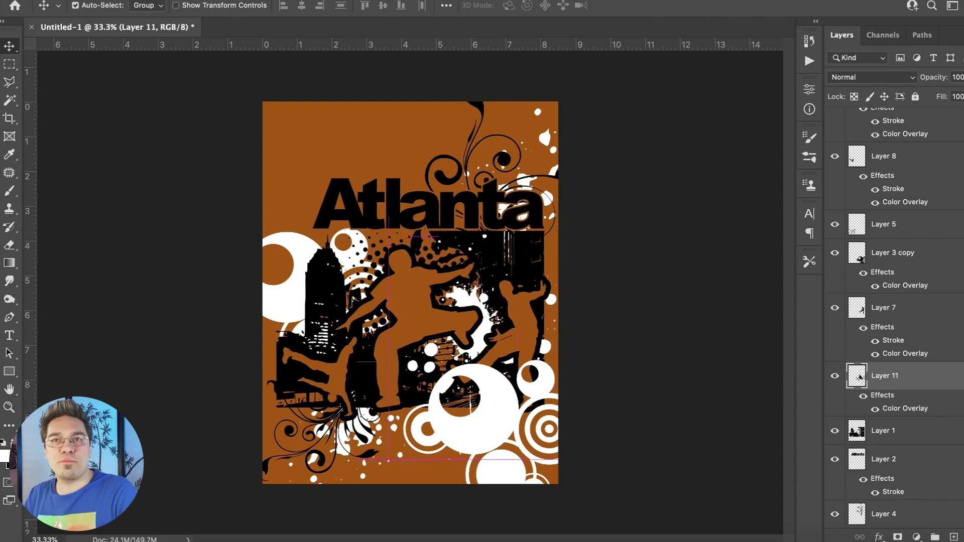
Switch to Illustrator, copy the middle of the three sunburst panels, and return to Photoshop.
{"action": "left_click", "coordinate": [394, 539]}
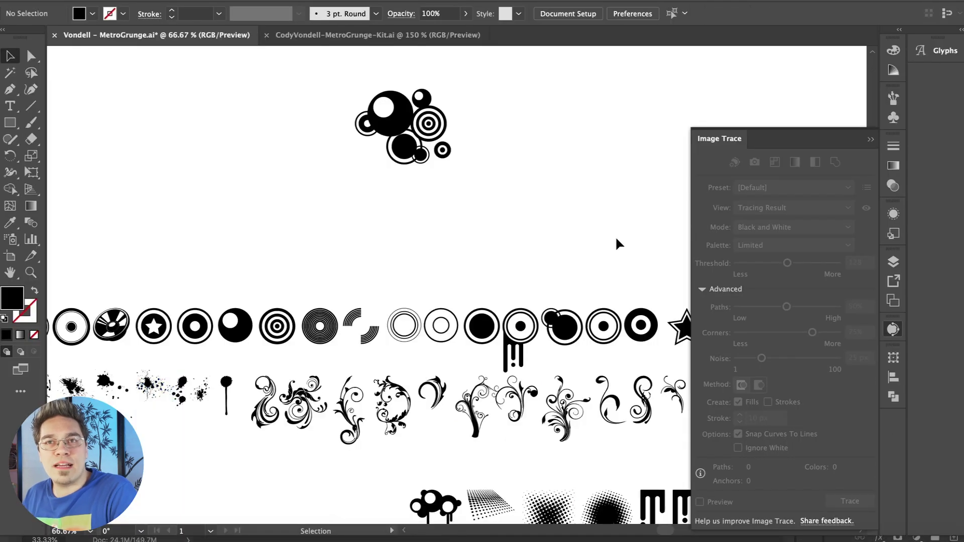
{"action": "scroll", "coordinate": [619, 245], "scroll_direction": "up", "scroll_amount": 3}
{"action": "scroll", "coordinate": [619, 244], "scroll_direction": "down", "scroll_amount": 8}
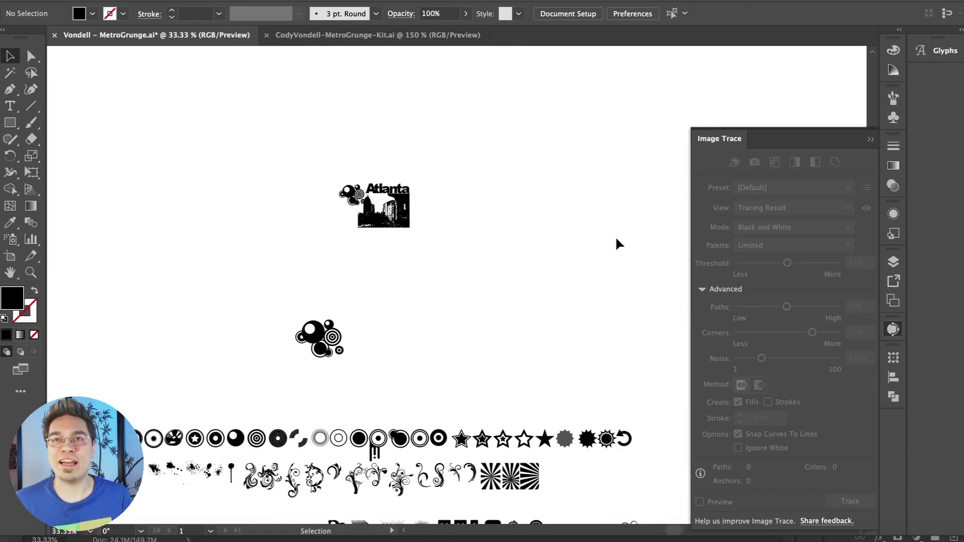
{"action": "key", "text": "super+equal"}
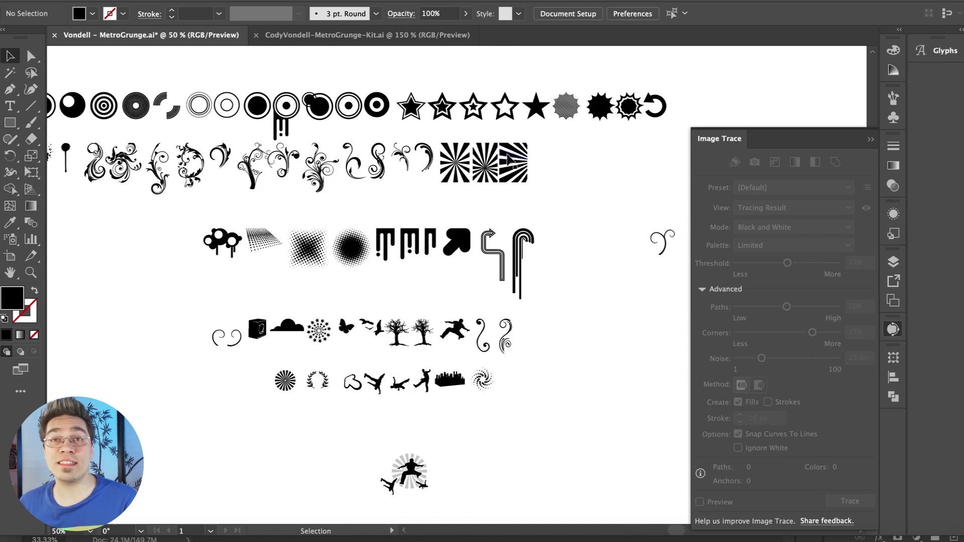
{"action": "left_click", "coordinate": [507, 158]}
{"action": "left_click", "coordinate": [480, 174]}
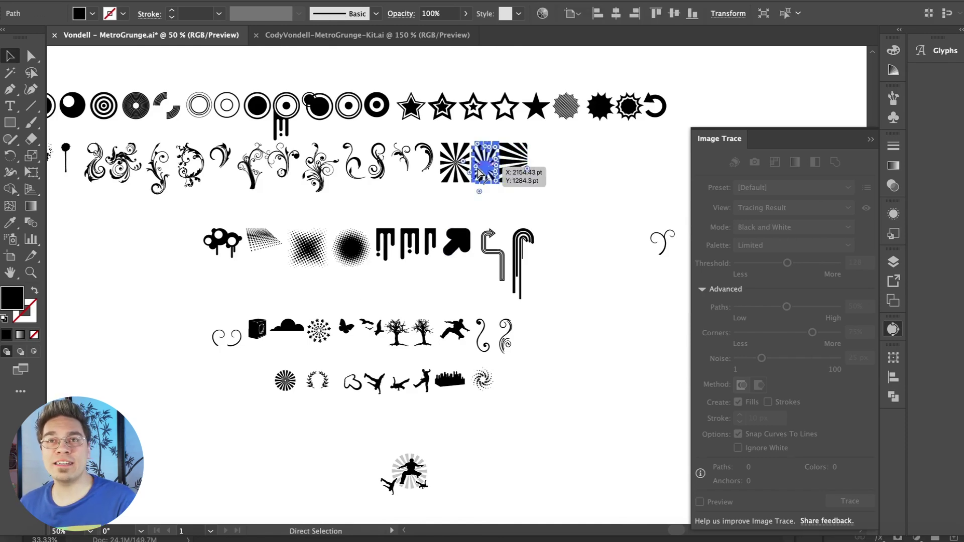
{"action": "left_click", "coordinate": [429, 540]}
Paste the sunburst as pixels and stretch it to cover the whole poster.
{"action": "key", "text": "super+v"}
{"action": "key", "text": "Return"}
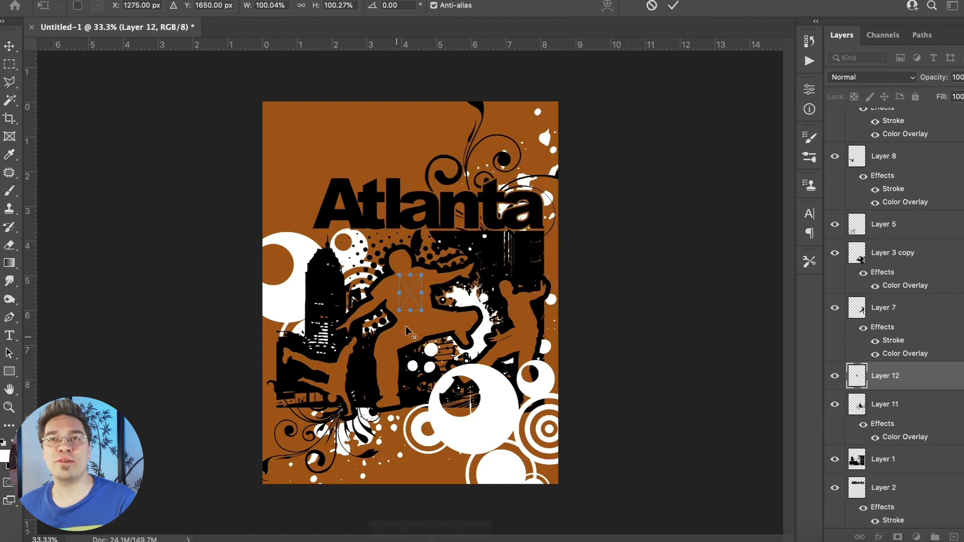
{"action": "left_click_drag", "start_coordinate": [397, 275], "coordinate": [290, 100]}
{"action": "left_click_drag", "start_coordinate": [290, 293], "coordinate": [264, 290]}
{"action": "key", "text": "Return"}
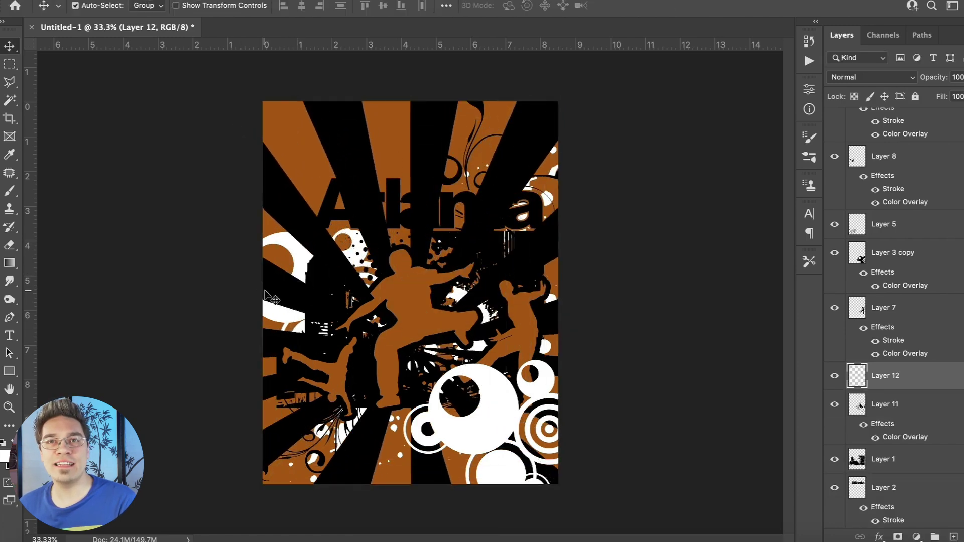
Move the sunburst layer directly above the orange background and set its opacity to 20%.
{"action": "left_click_drag", "start_coordinate": [940, 390], "coordinate": [916, 471]}
{"action": "double_click", "coordinate": [929, 464]}
{"action": "type", "text": "20"}
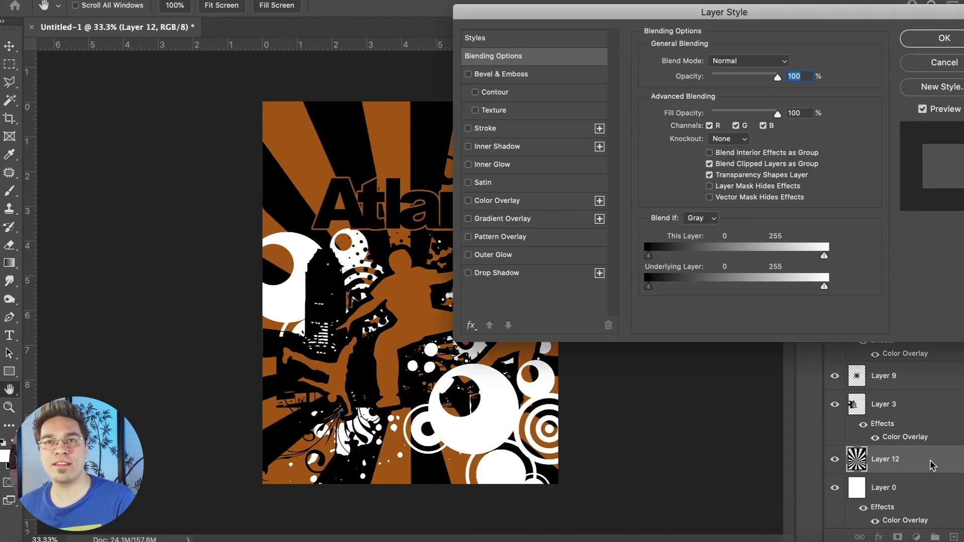
{"action": "key", "text": "Return"}
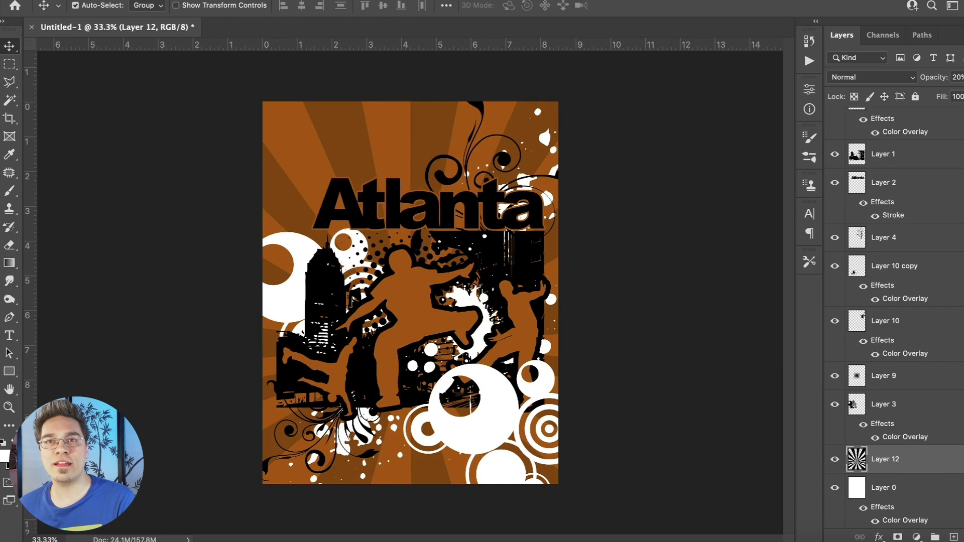
Add a white-filled layer directly above the orange background layer and set its fill opacity to 0%.
{"action": "key", "text": "ctrl+minus"}
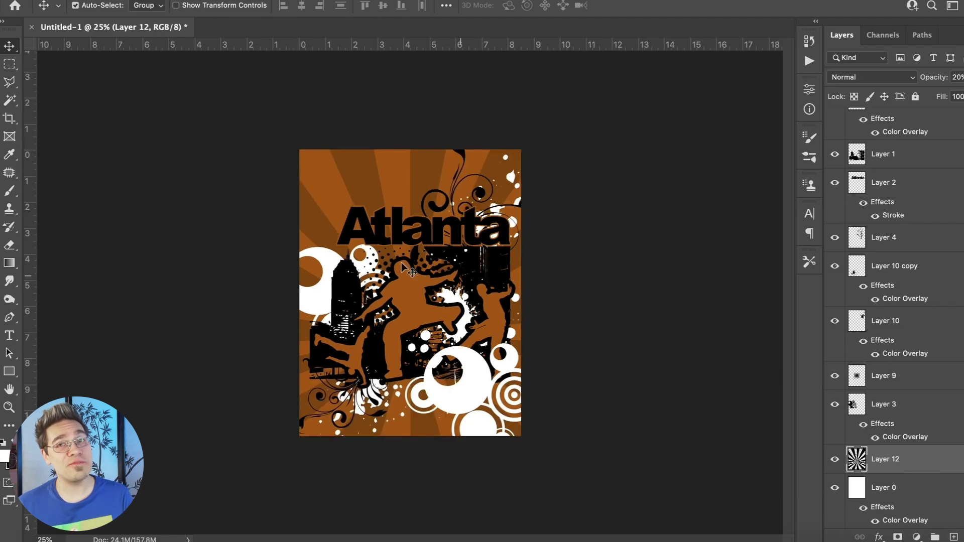
{"action": "left_click", "coordinate": [900, 489]}
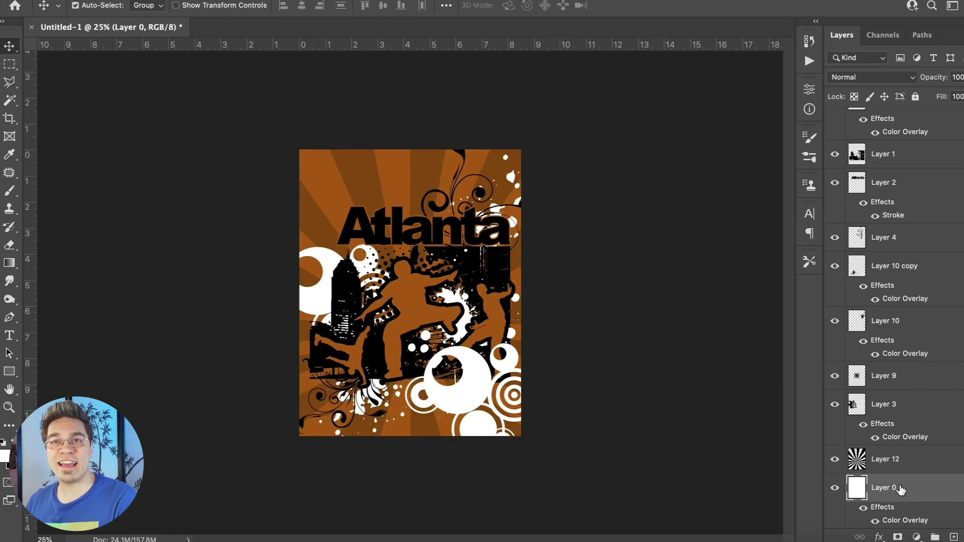
{"action": "key", "text": "ctrl+j"}
{"action": "double_click", "coordinate": [916, 489]}
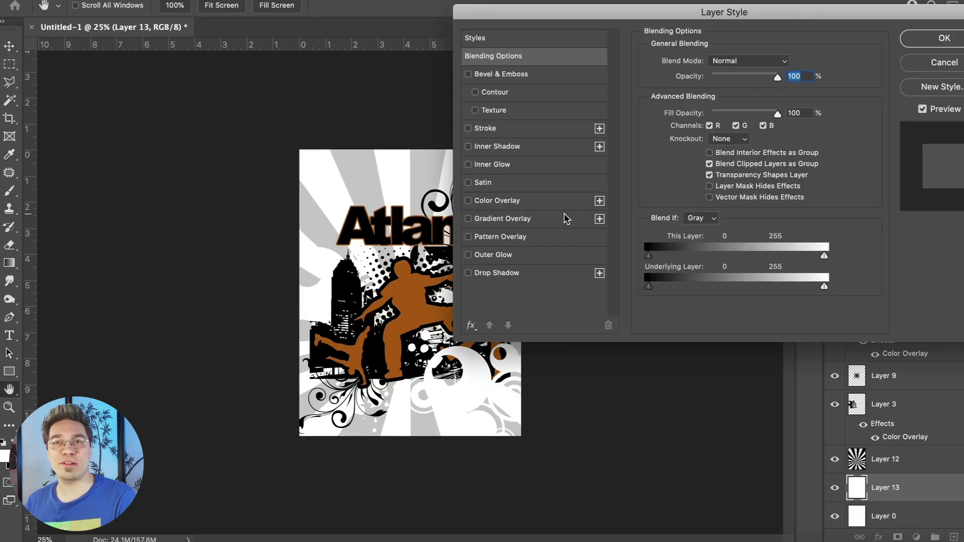
{"action": "left_click", "coordinate": [760, 62]}
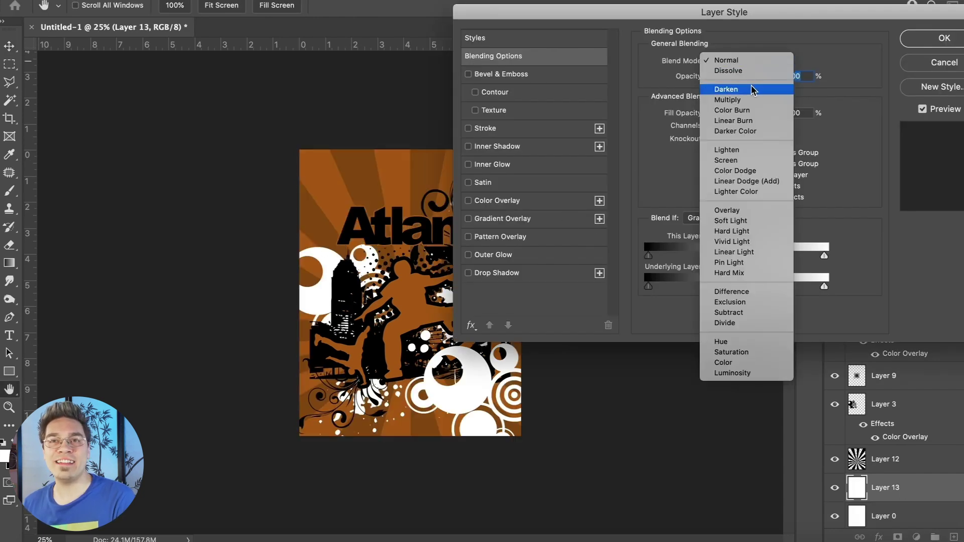
{"action": "left_click", "coordinate": [753, 62]}
{"action": "left_click_drag", "start_coordinate": [777, 113], "coordinate": [634, 115]}
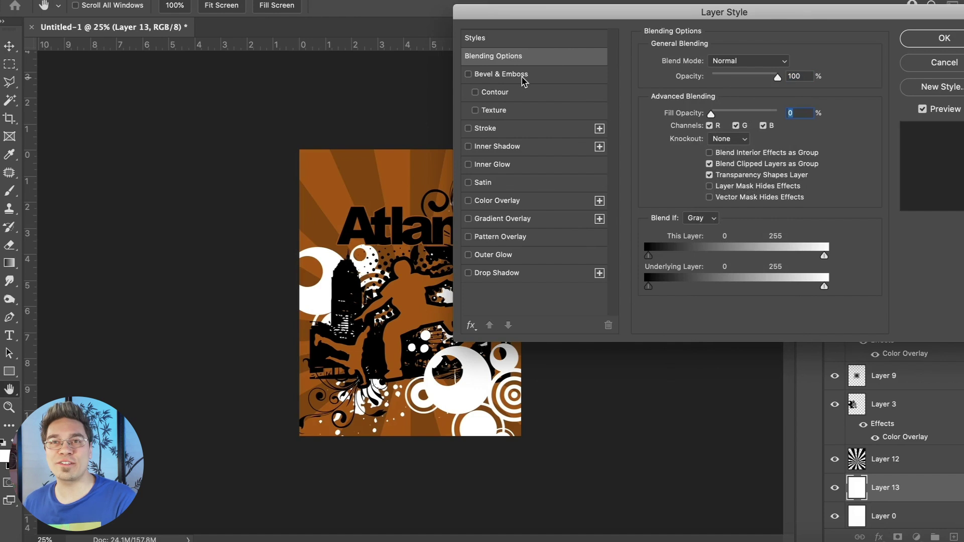
Give the transparent-fill layer a black (000000) stroke, positioned inside with a size of 62 px, as a poster border.
{"action": "left_click", "coordinate": [510, 127]}
{"action": "left_click", "coordinate": [676, 164]}
{"action": "type", "text": "000000"}
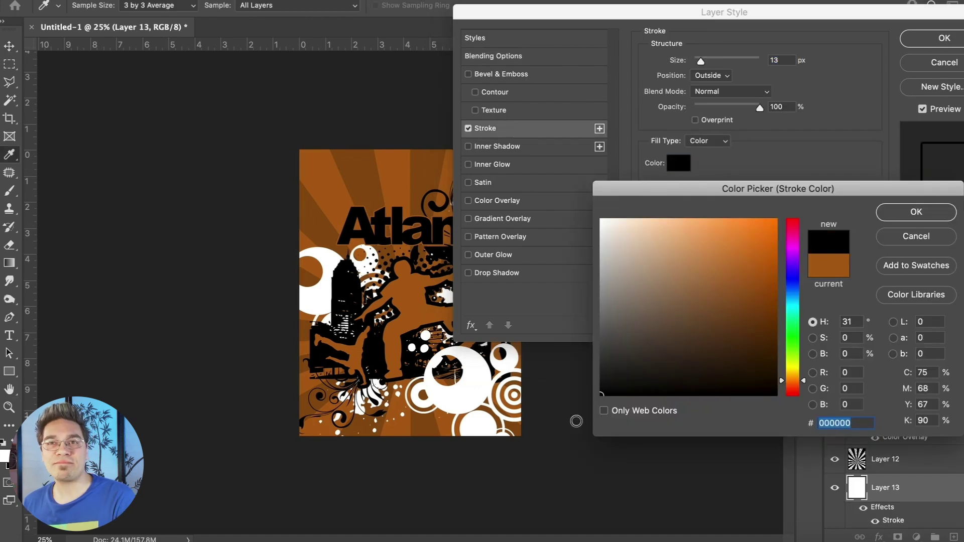
{"action": "key", "text": "Return"}
{"action": "left_click", "coordinate": [710, 76]}
{"action": "left_click", "coordinate": [705, 83]}
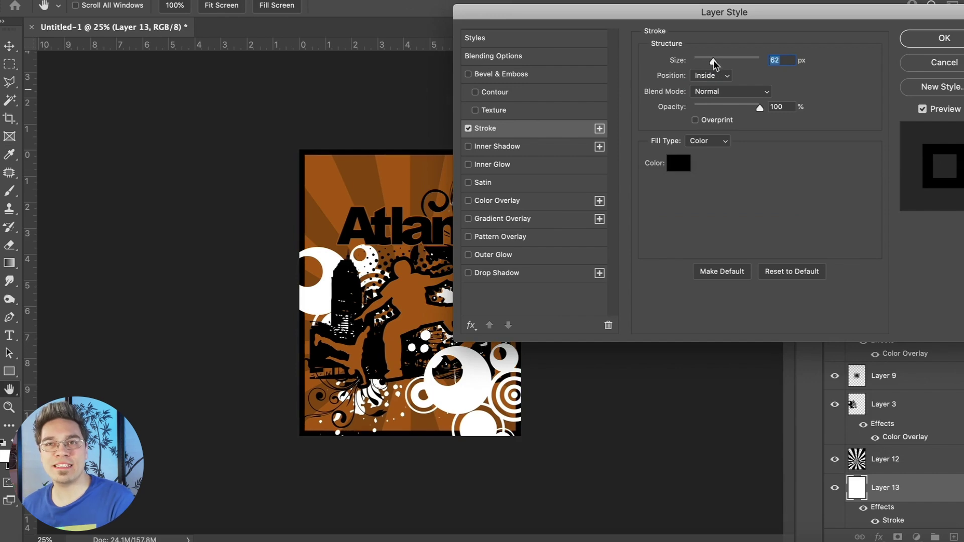
{"action": "key", "text": "Return"}
{"action": "key", "text": "ctrl+plus"}
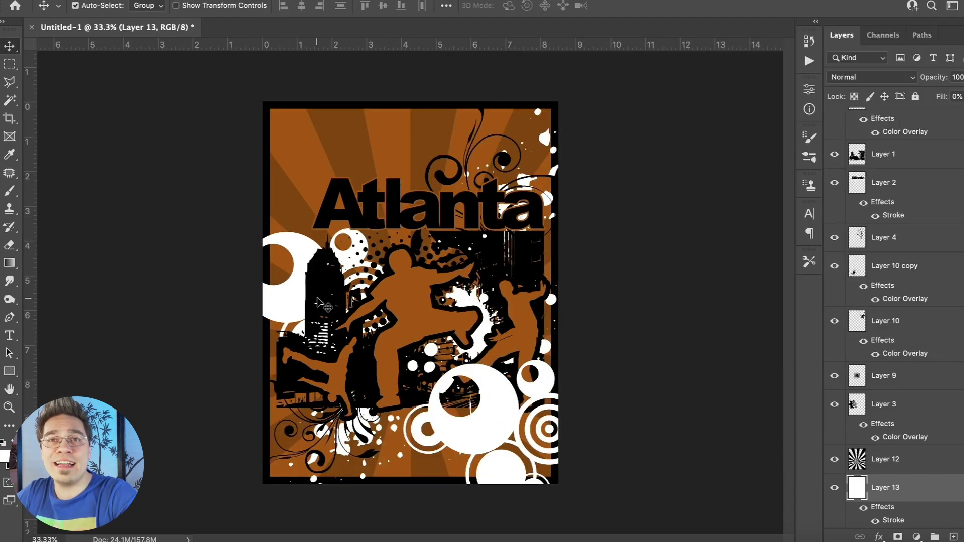
Stamp all visible artwork into a new layer at the top of the stack and apply a halftone dot filter to it.
{"action": "key", "text": "ctrl+shift+alt+e"}
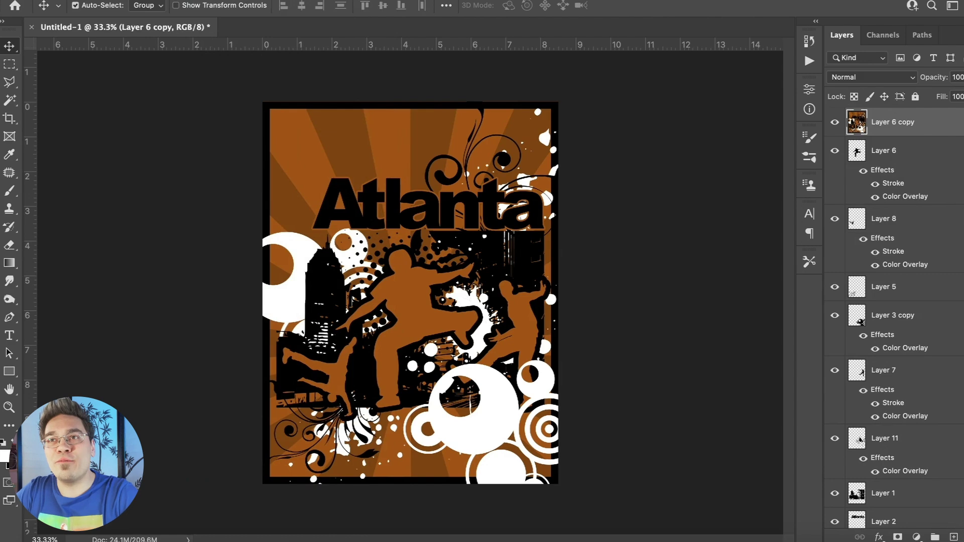
{"action": "left_click", "coordinate": [330, 1]}
{"action": "left_click", "coordinate": [336, 0]}
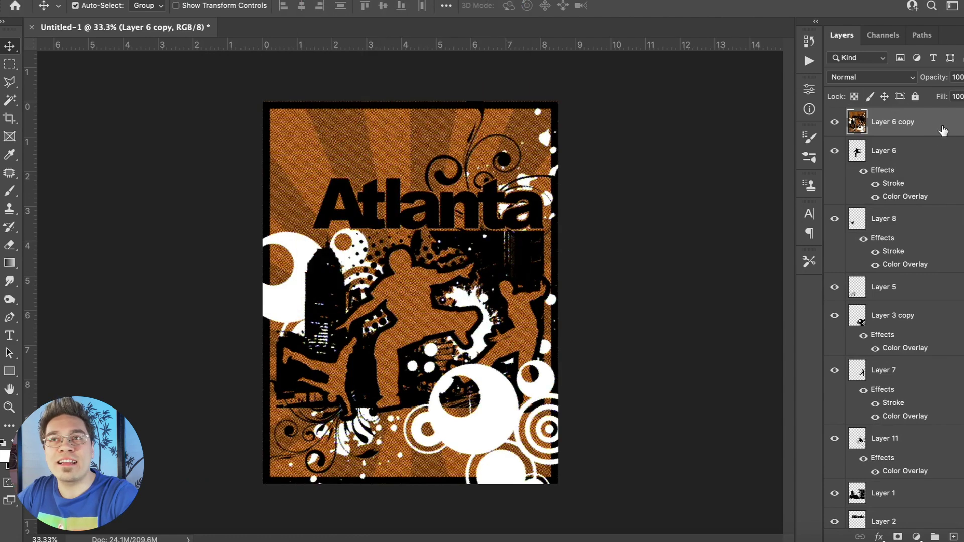
Set the merged halftone layer's opacity to 25% and show the poster in full-screen view.
{"action": "double_click", "coordinate": [942, 130]}
{"action": "type", "text": "20"}
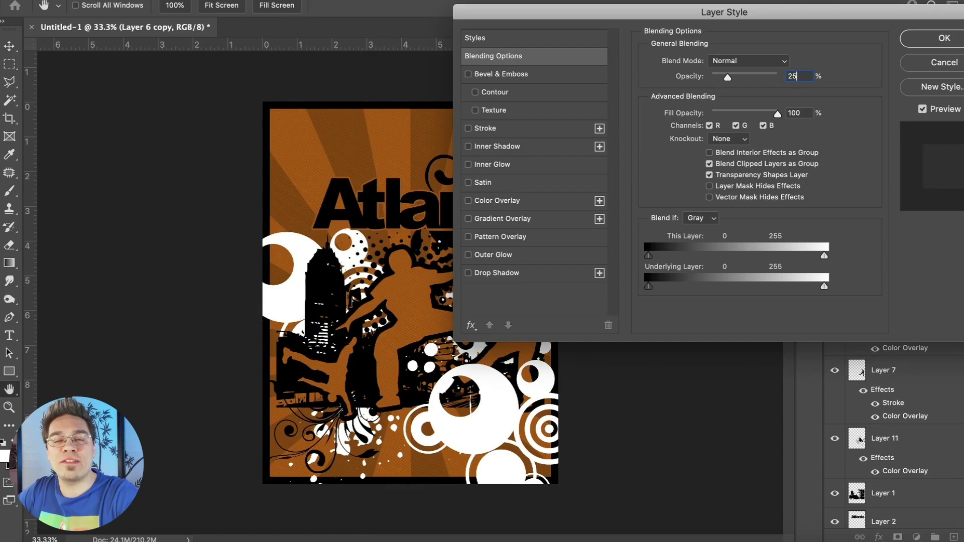
{"action": "key", "text": "Return"}
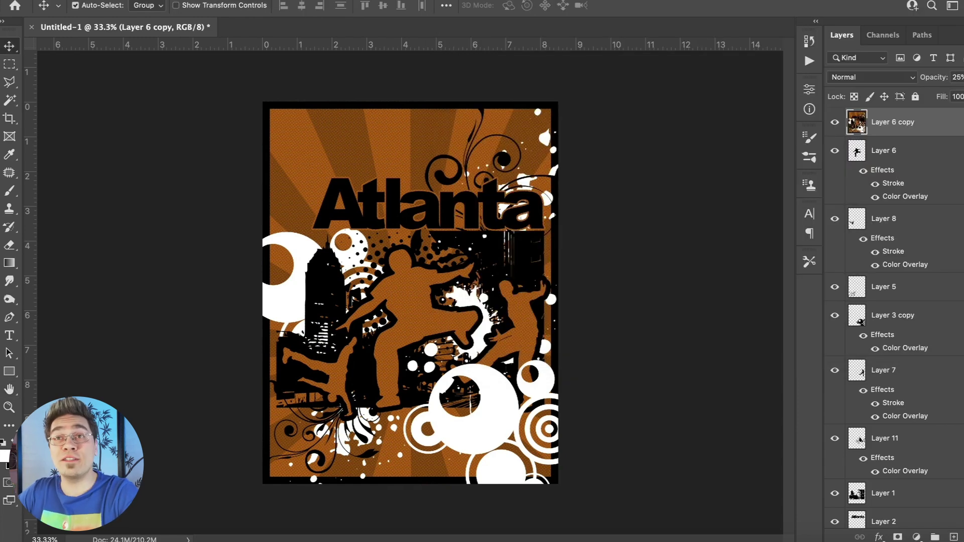
{"action": "key", "text": "f"}
{"action": "key", "text": "f"}
{"action": "key", "text": "super+plus"}
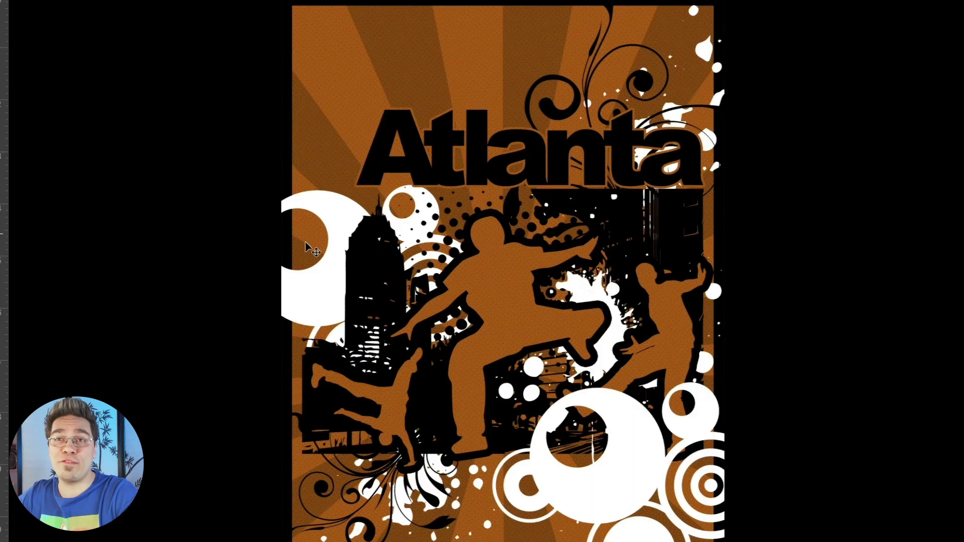